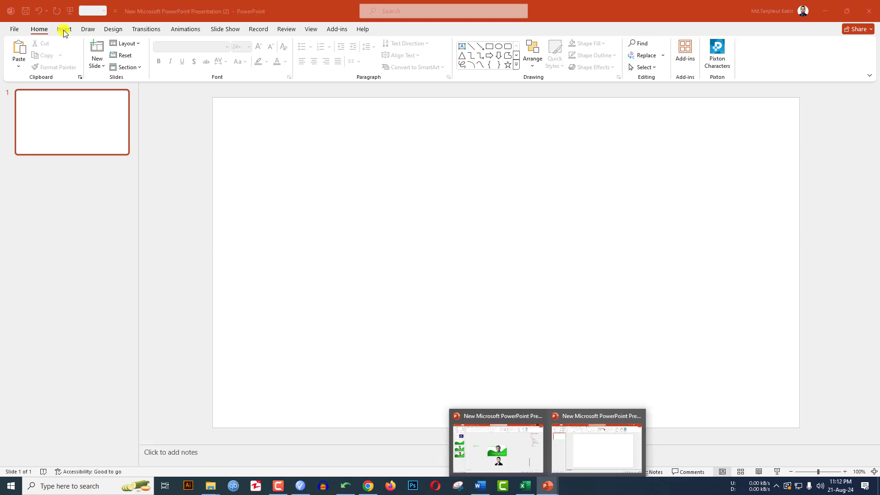
Draw a rectangle corner to corner across the whole slide and set its outline to No Outline
left_click(64, 29)
left_click(154, 67)
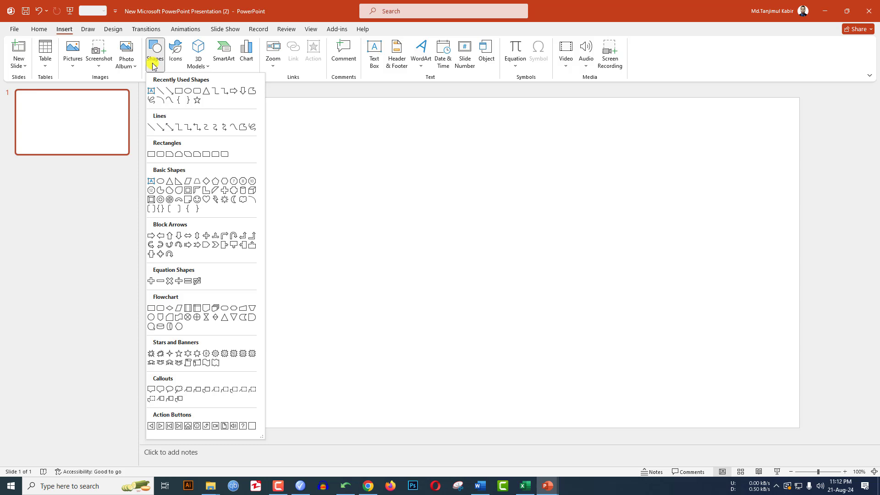
left_click(178, 91)
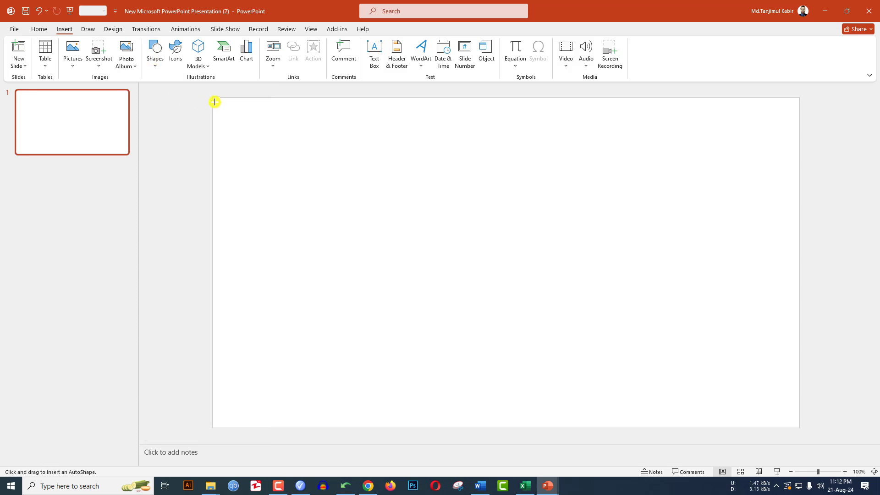
left_click_drag(213, 99, 799, 434)
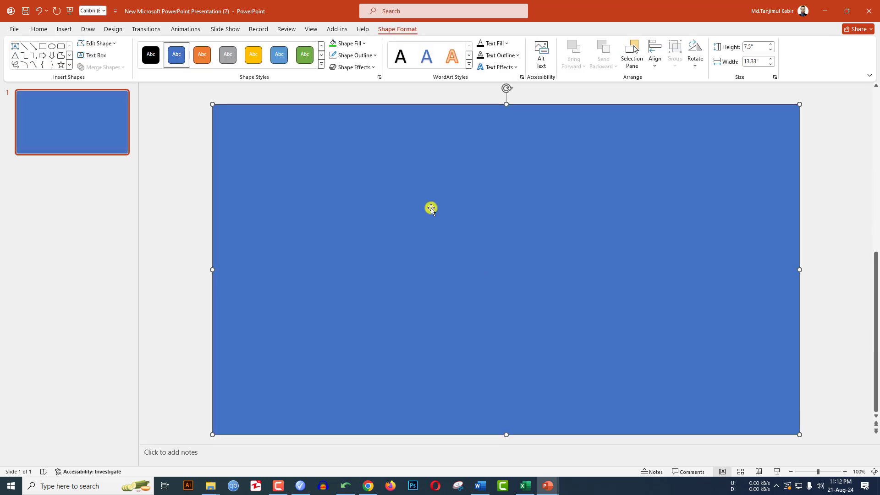
left_click(346, 60)
left_click(358, 175)
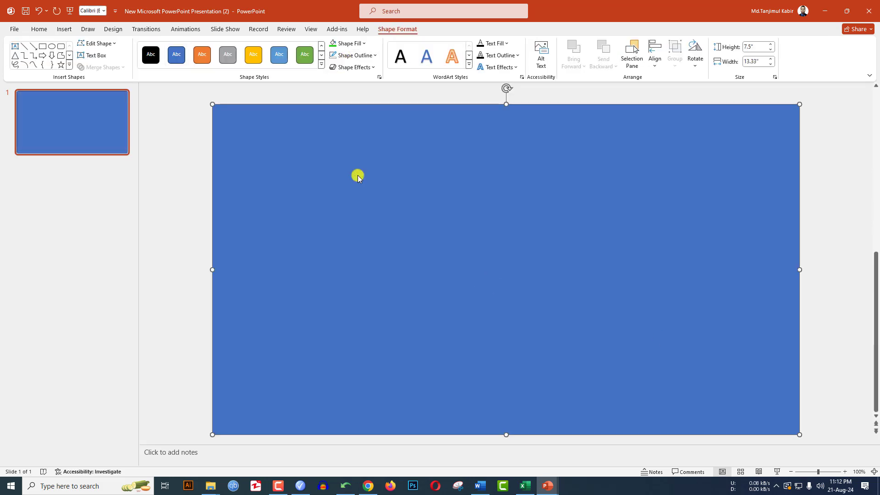
left_click(64, 29)
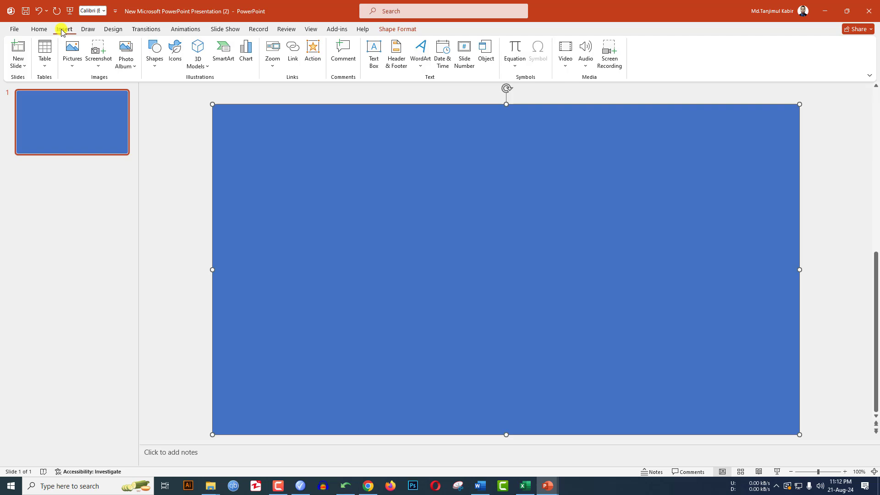
left_click(154, 60)
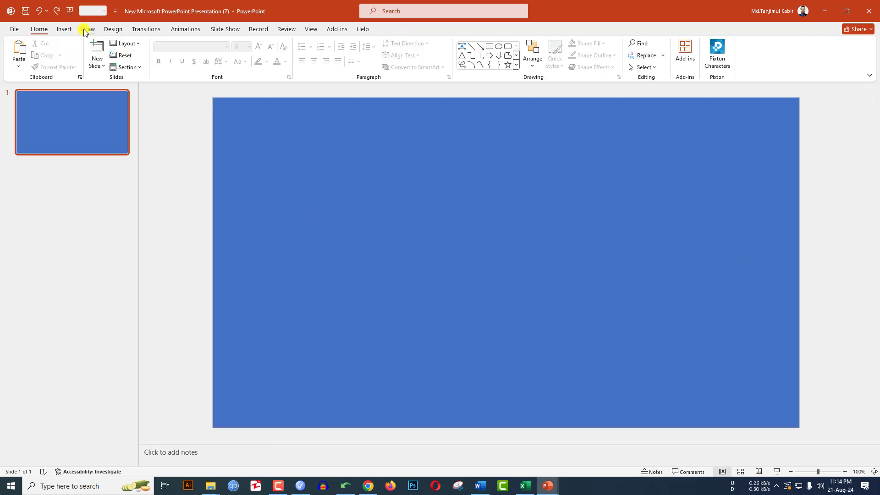
left_click(64, 29)
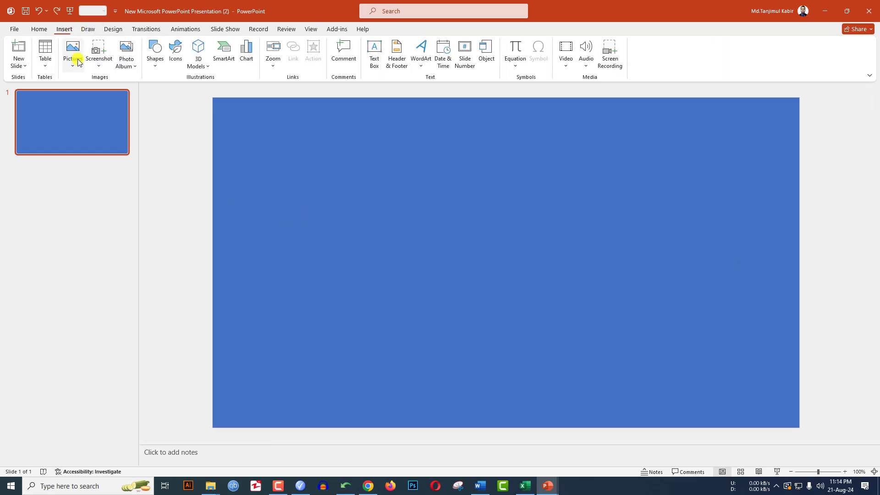
Draw a closed wavy-topped curve shape over the lower slide with no outline
left_click(154, 60)
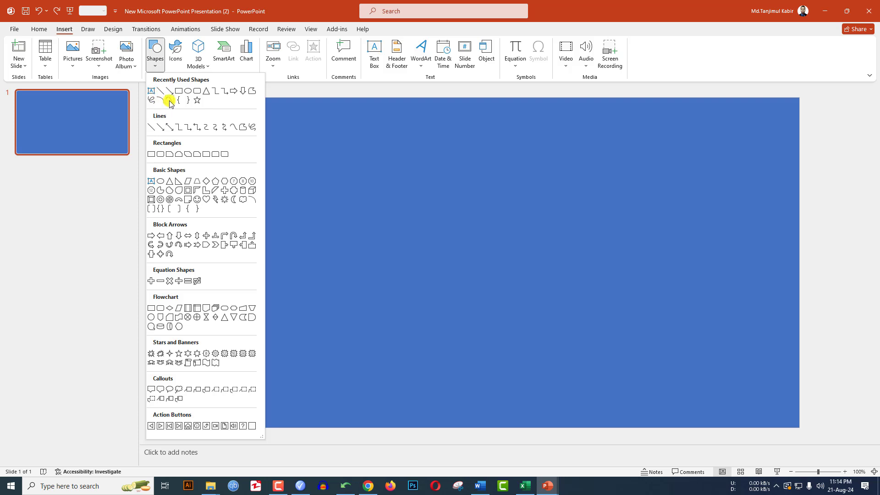
left_click(169, 100)
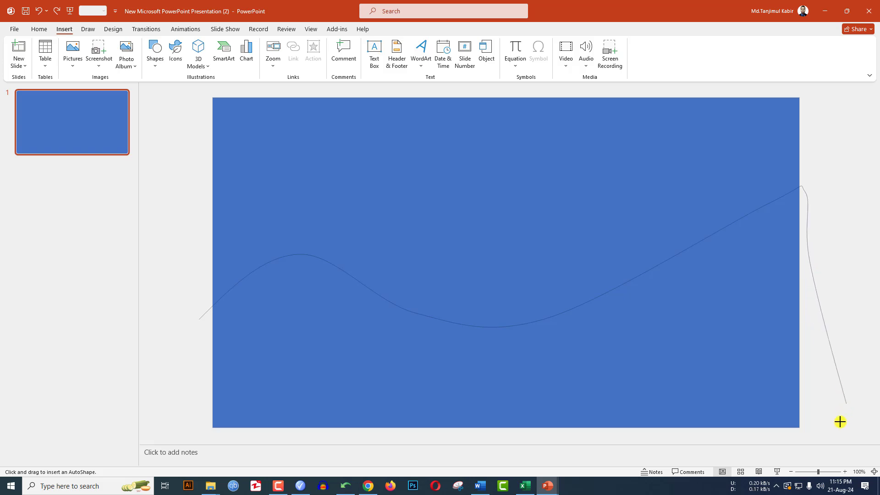
left_click(837, 439)
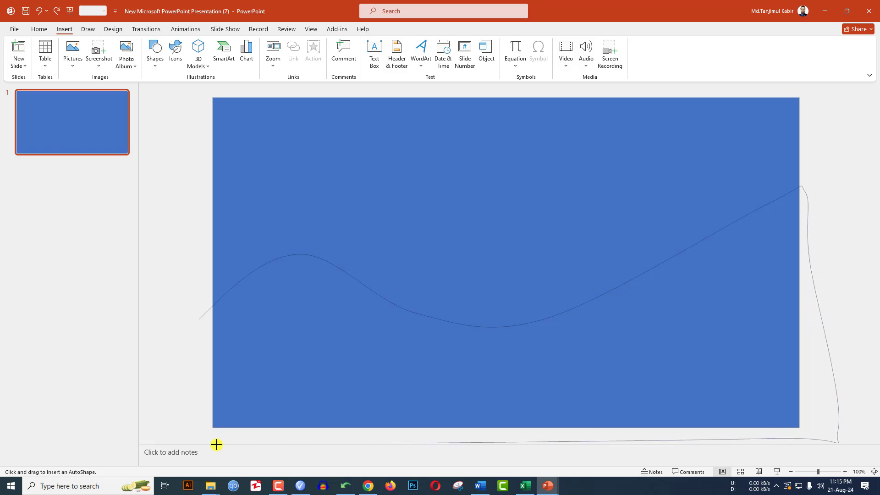
left_click(197, 438)
left_click(200, 319)
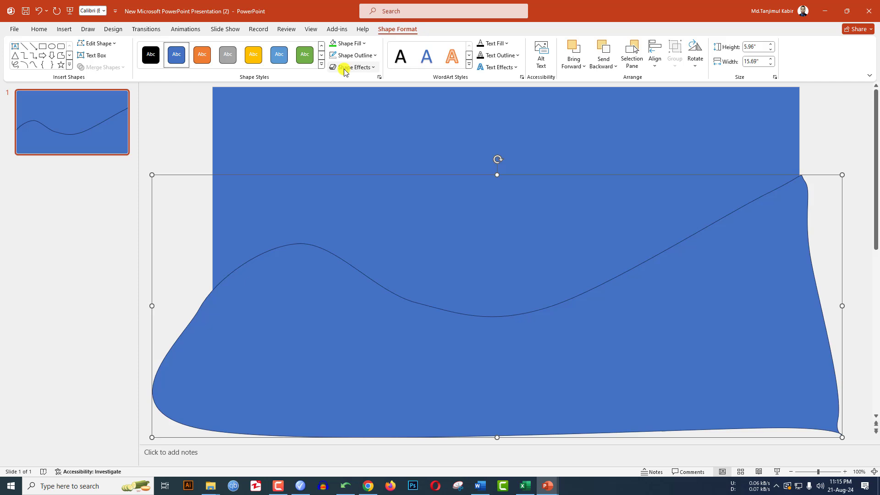
left_click(351, 55)
left_click(354, 179)
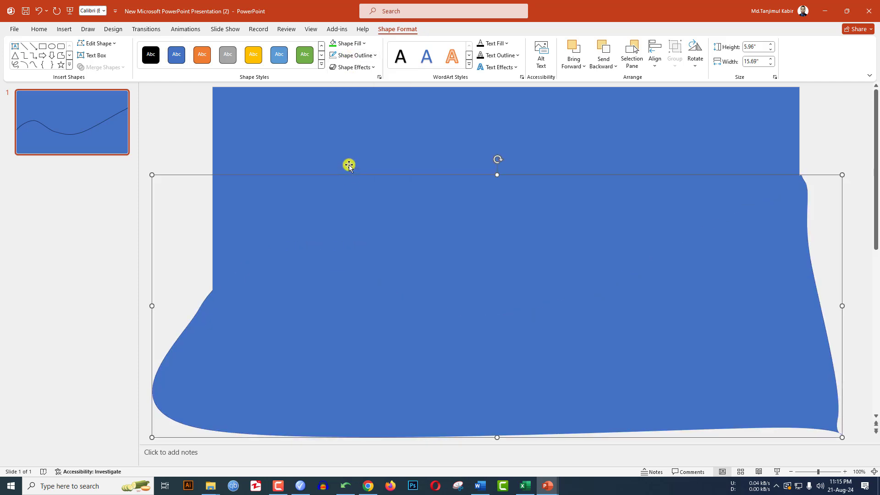
Intersect the blue rectangle with the wave shape using Merge Shapes
left_click(409, 127)
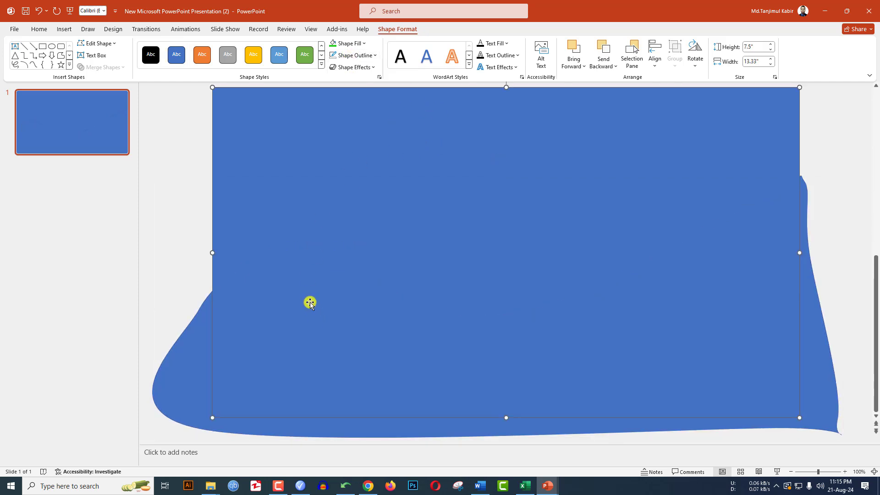
left_click(183, 366, "shift")
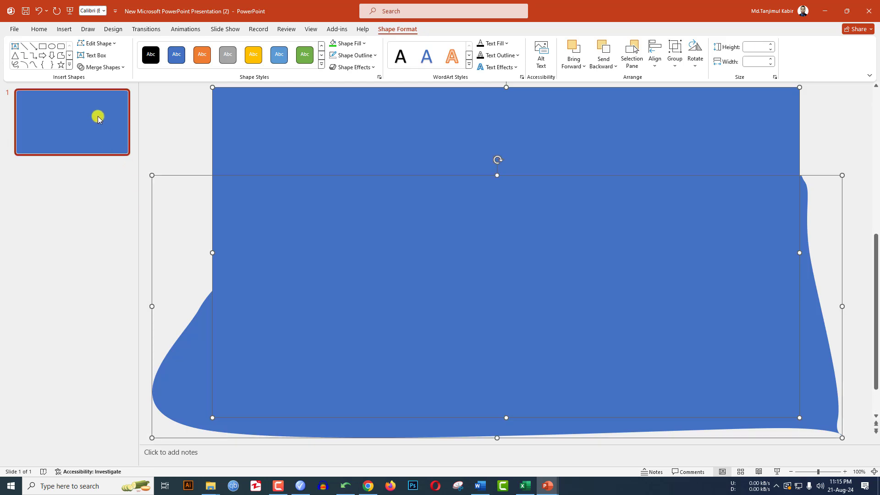
left_click(105, 67)
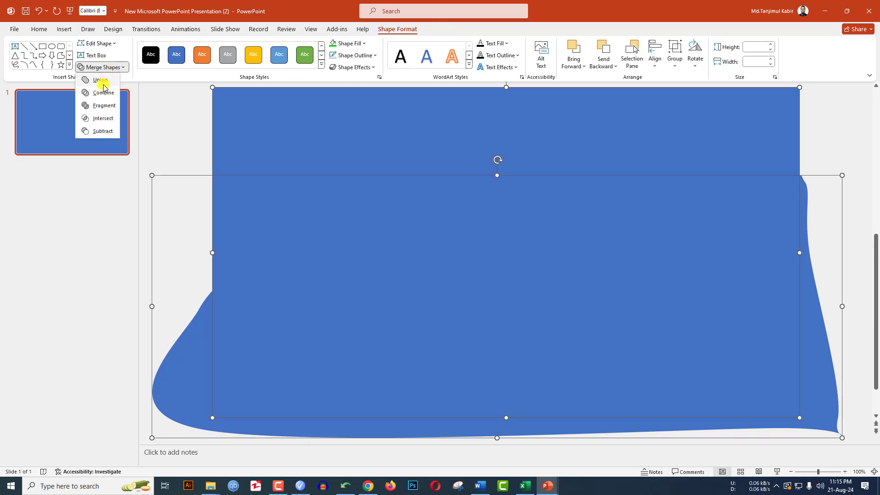
left_click(100, 119)
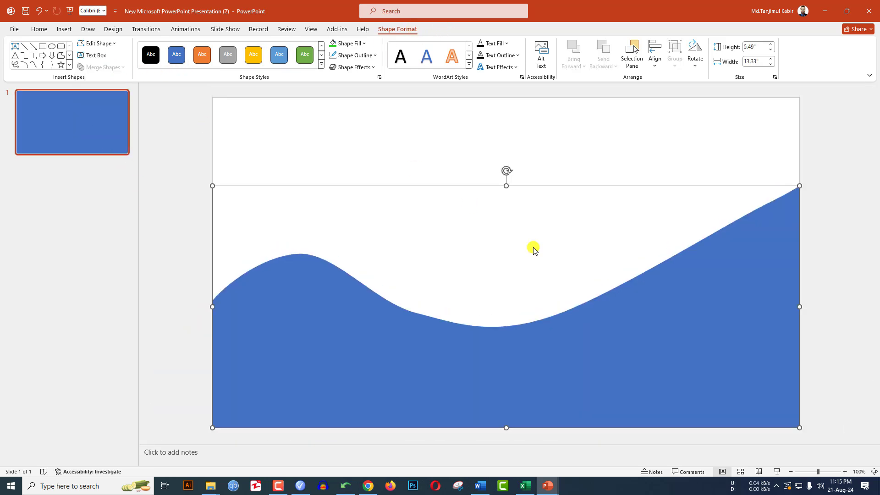
Fill the wave with a bright green chosen from More Fill Colors
left_click(344, 43)
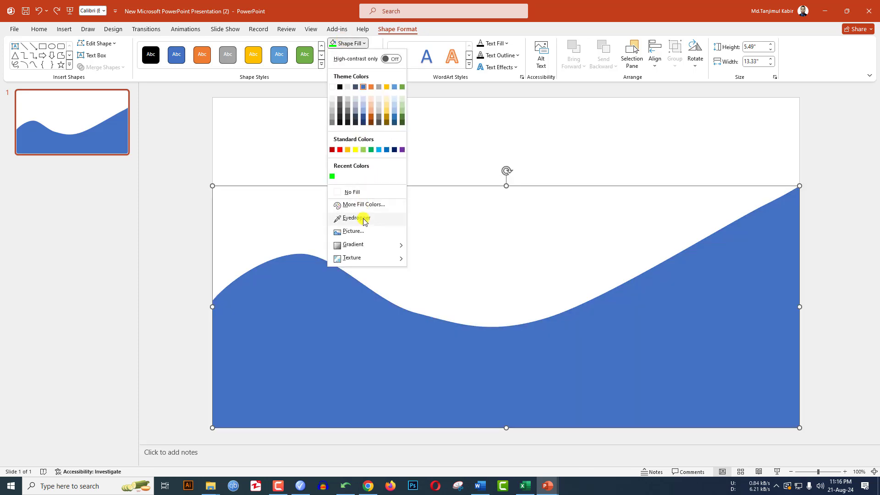
left_click(363, 205)
left_click(383, 163)
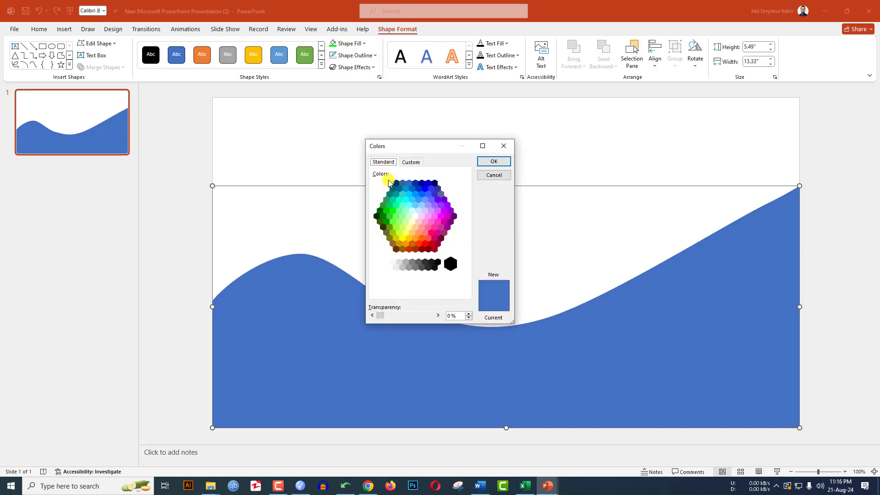
left_click(395, 216)
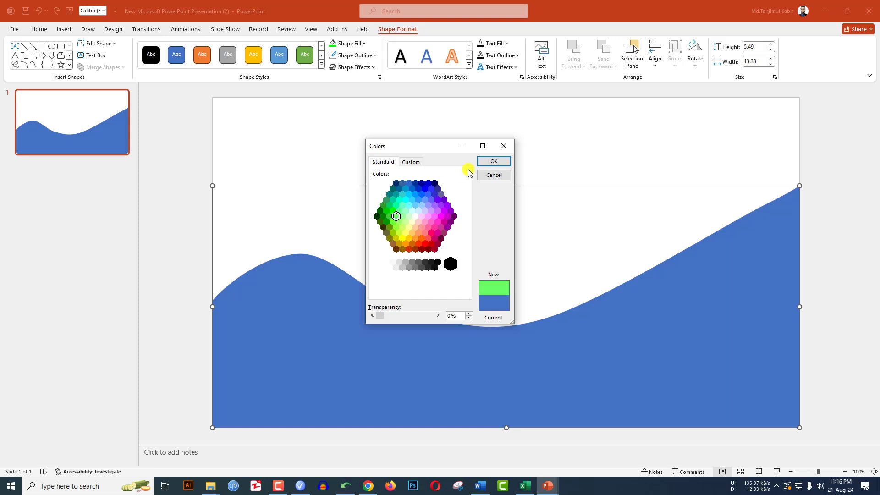
left_click(491, 164)
left_click(353, 67)
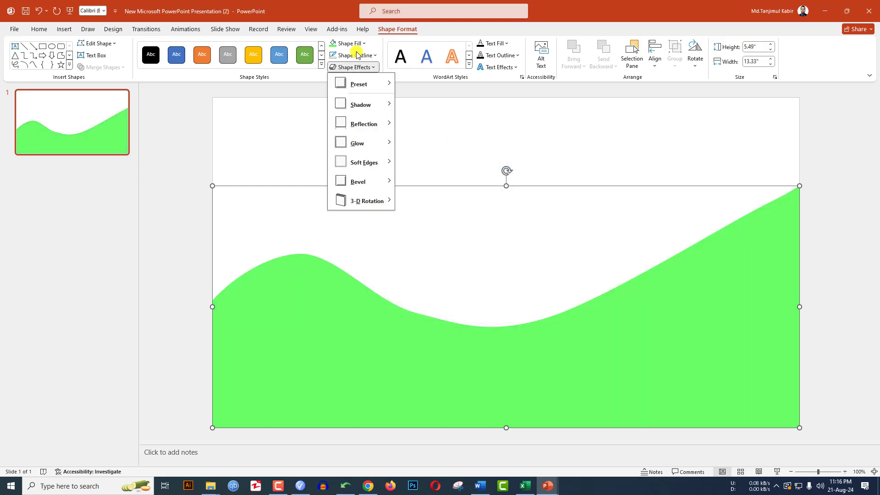
Apply the Dark Variations Linear Right gradient to the green wave fill
left_click(353, 44)
mouse_move(368, 246)
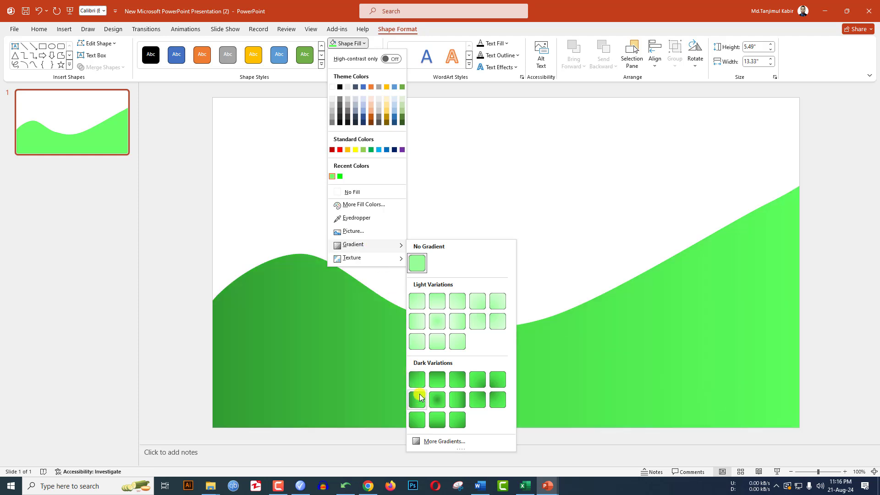
left_click(420, 395)
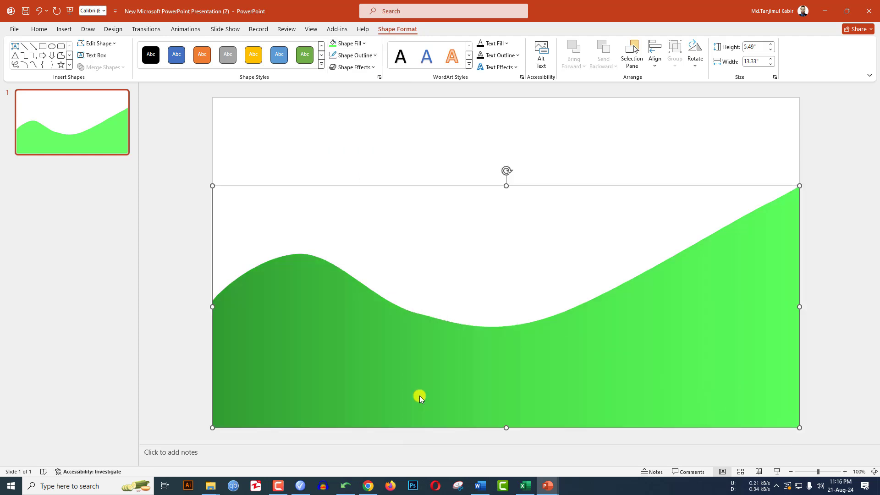
scroll(368, 231, "down", 2)
Insert the brain icon and move it to the slide's top-right corner
left_click(751, 229)
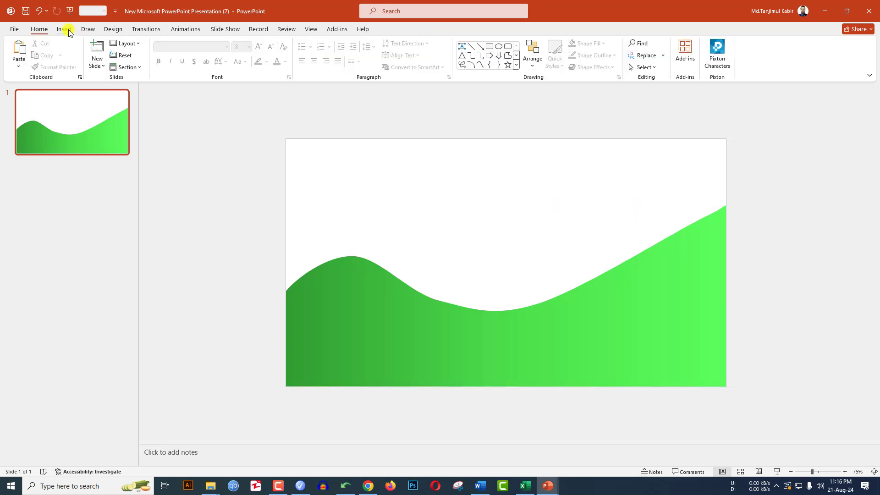
left_click(64, 29)
left_click(175, 51)
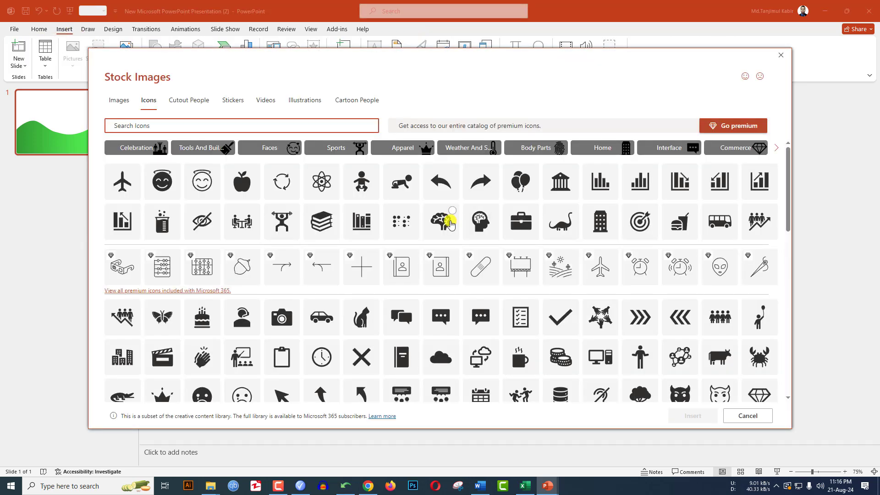
left_click(444, 222)
left_click(688, 416)
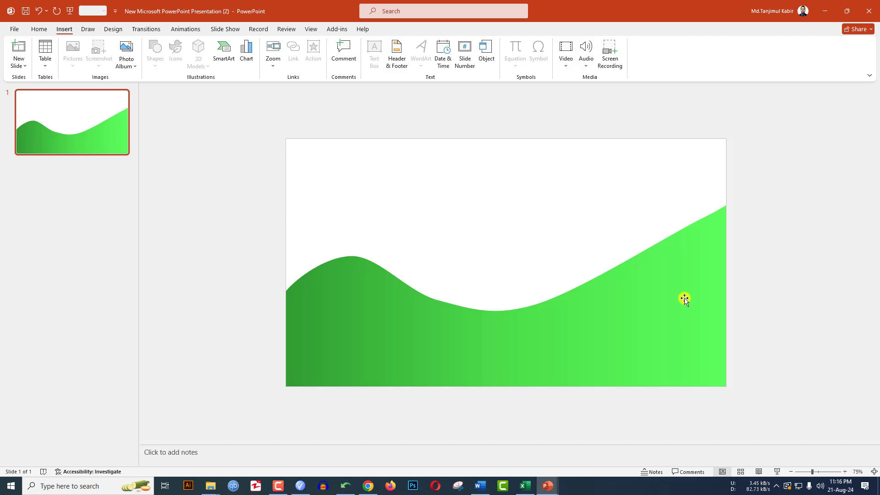
left_click_drag(507, 259, 703, 163)
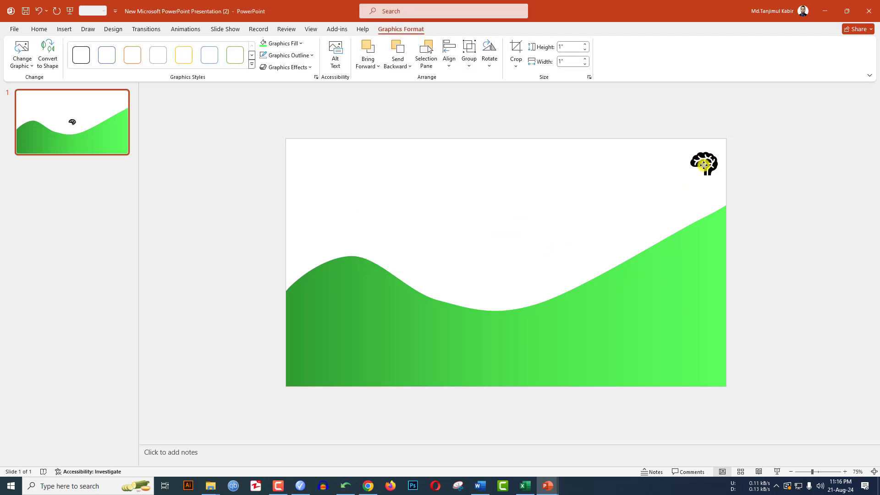
Recolour the brain icon with the recent green Graphics Fill swatch
left_click(282, 43)
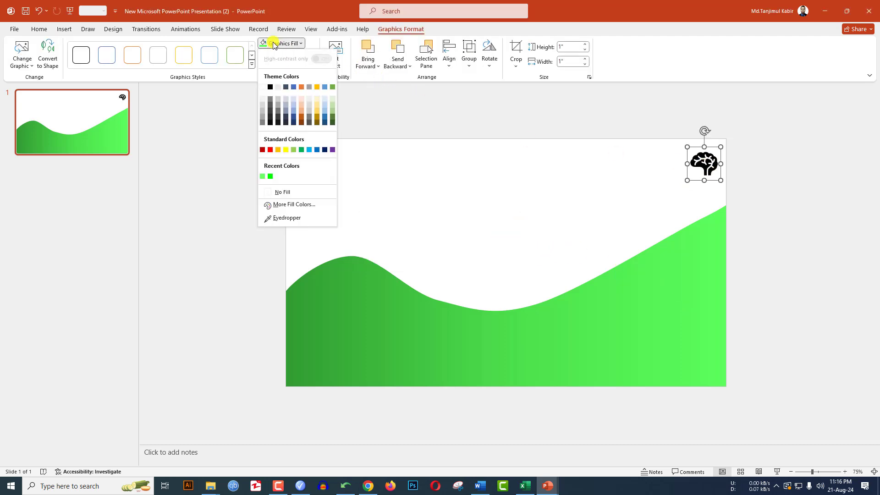
left_click(264, 177)
left_click(261, 174)
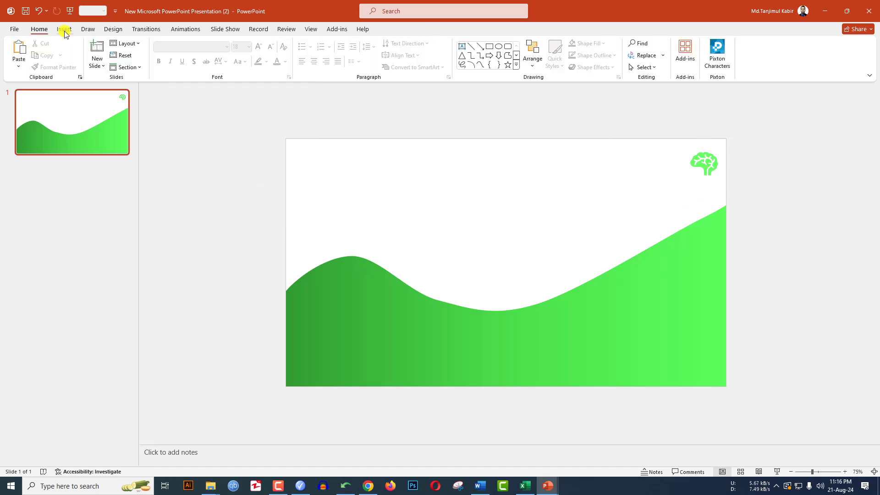
Draw a text box at the slide's top-left and type 'Jack Ma'
left_click(64, 29)
left_click(155, 51)
left_click(152, 91)
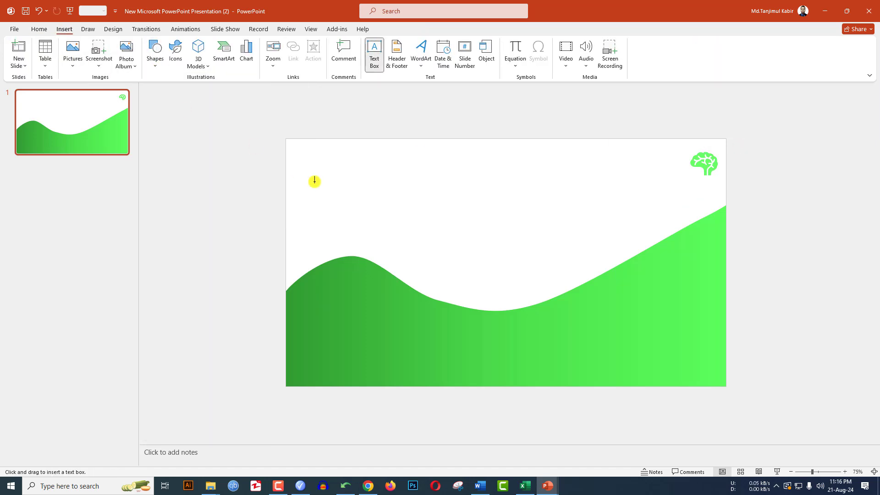
left_click_drag(292, 147, 412, 184)
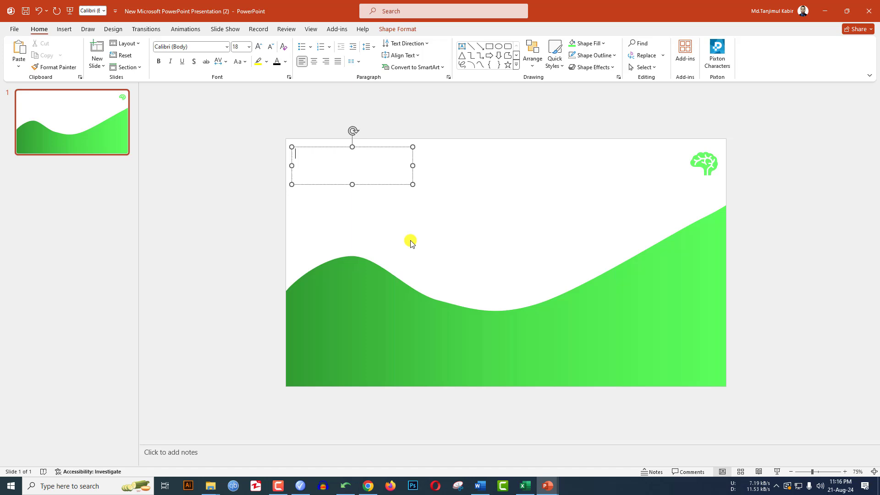
type("Jack Ma")
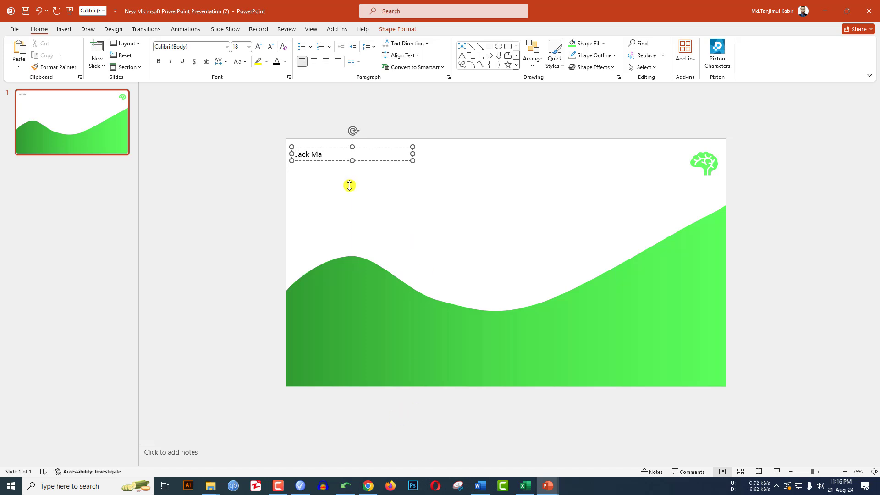
Set the title text to the Lemon Milk font at 48 pt
left_click_drag(323, 155, 291, 155)
left_click(202, 47)
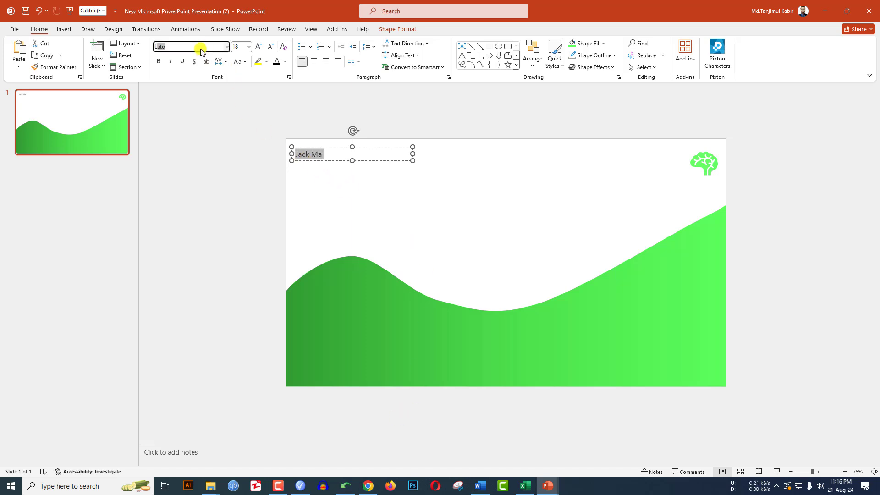
type("LEMON MILK")
key("Return")
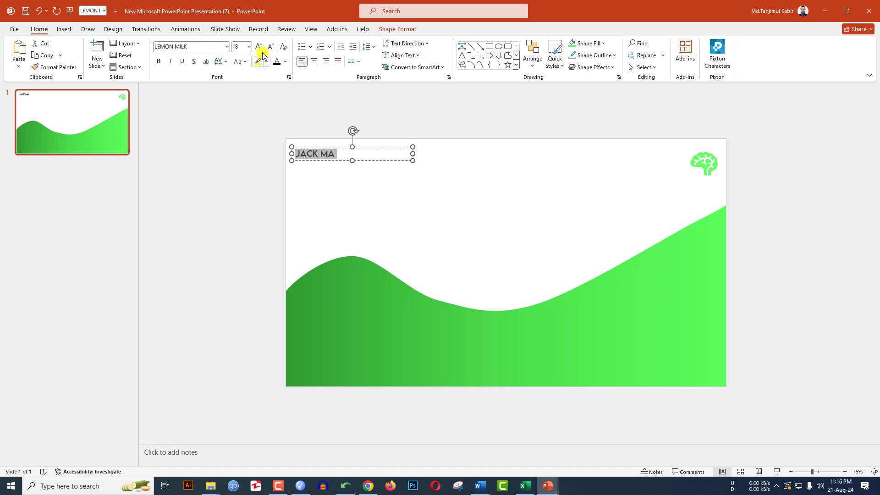
left_click(259, 48)
left_click(259, 47)
left_click(259, 47)
left_click(259, 48)
left_click(260, 48)
left_click(259, 48)
left_click(259, 48)
left_click(258, 47)
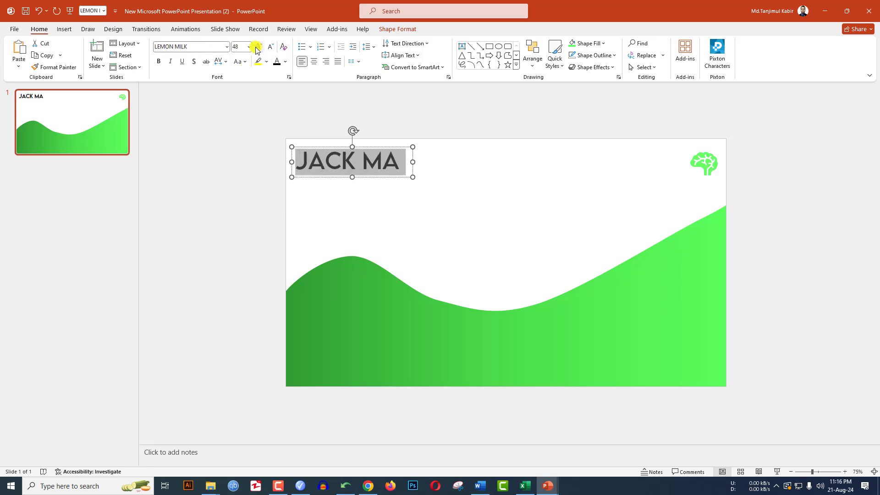
Make the JACK MA title green and bold, enlarge it to 60 pt, and reposition it
left_click(285, 61)
left_click(278, 195)
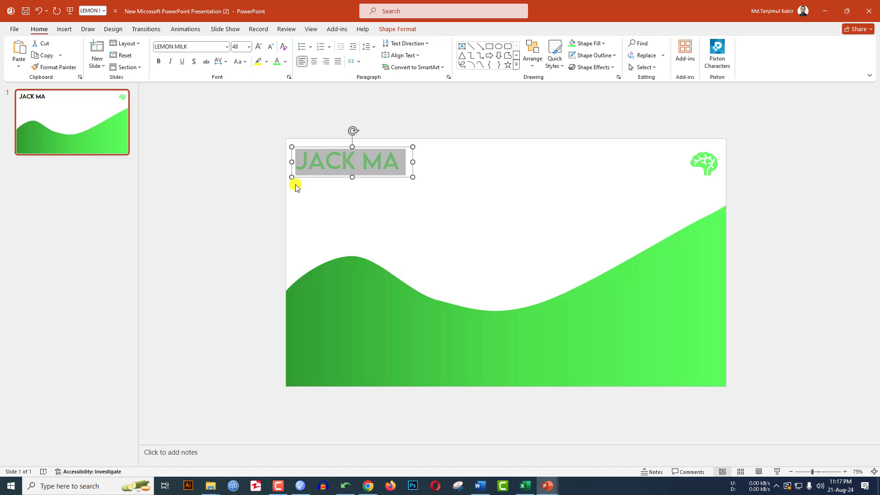
left_click(159, 62)
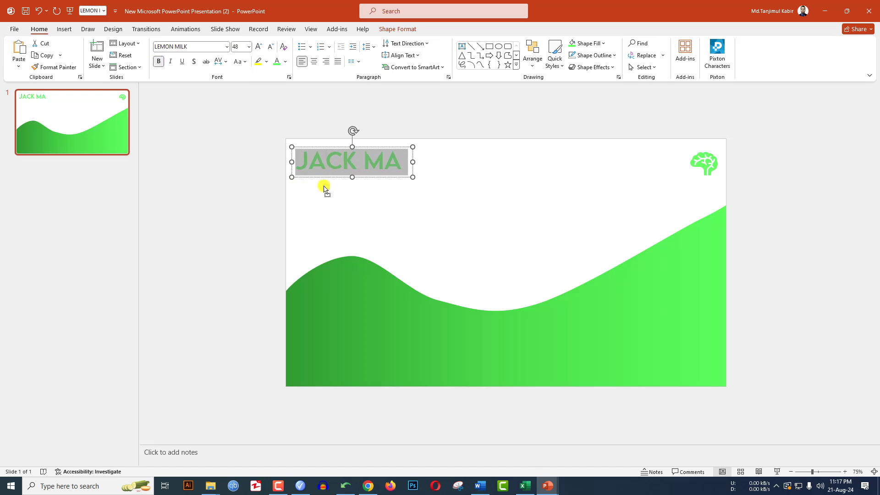
left_click_drag(324, 188, 338, 172)
key("ctrl+shift+period")
key("ctrl+shift+period")
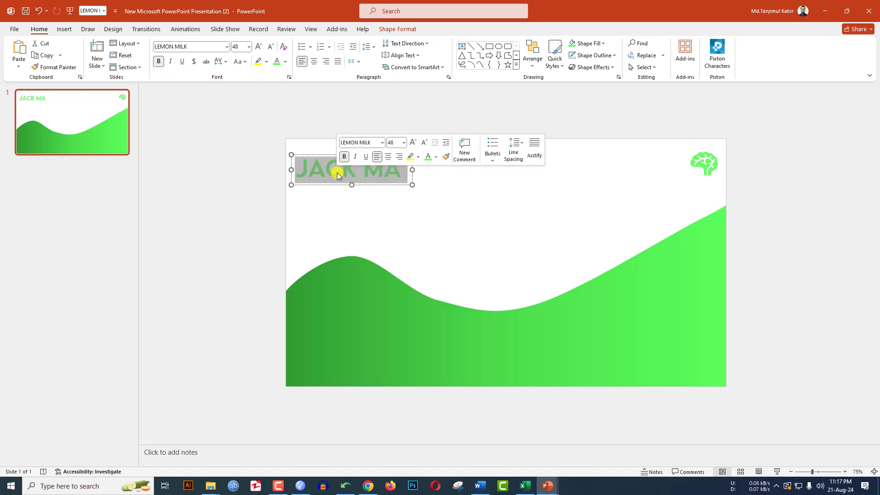
left_click_drag(408, 191, 413, 192)
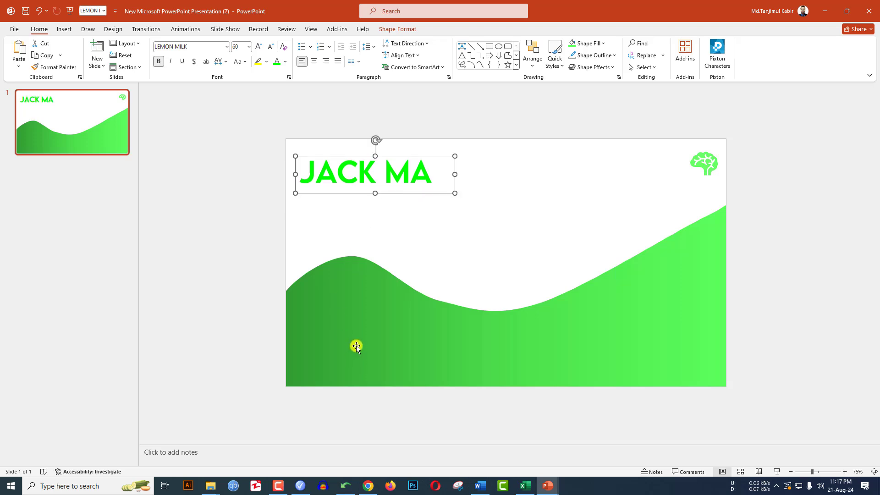
Search 'remove bg' in a new Chrome tab and open the remove.bg site
left_click(368, 486)
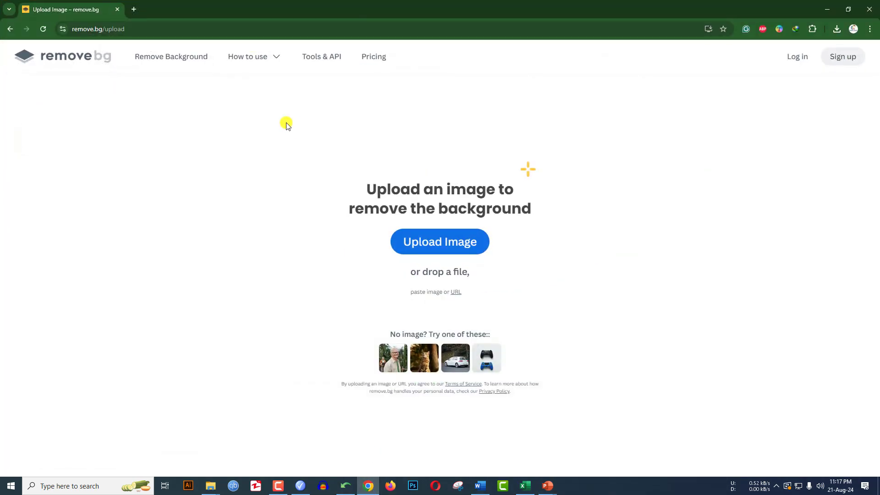
key("ctrl+t")
type("remove bg")
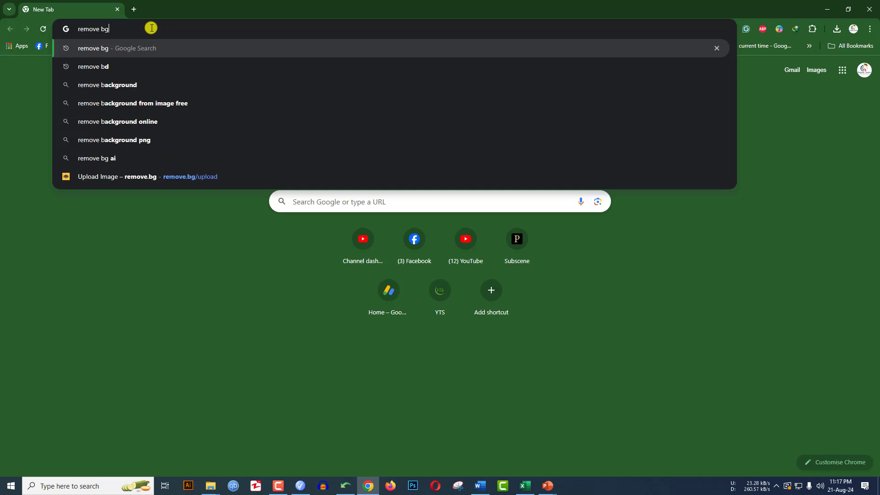
key("Return")
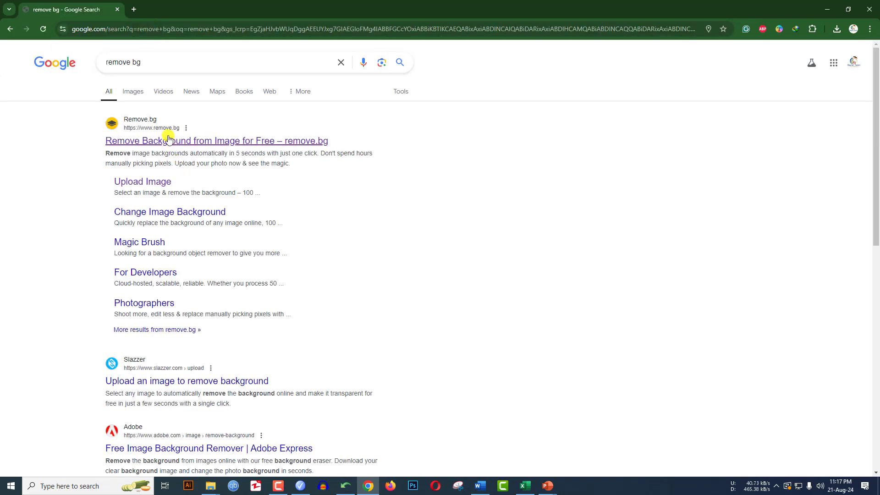
left_click(168, 138)
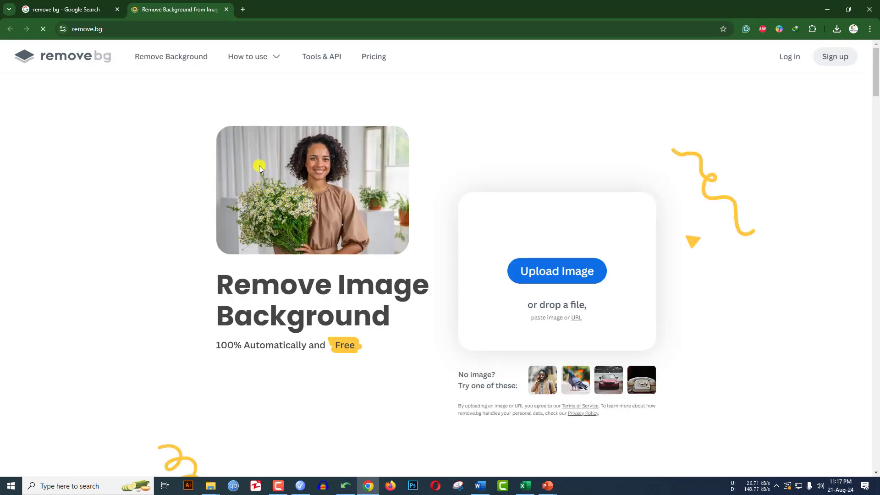
Upload the second Jack Ma photo, download the background-free PNG, and return to PowerPoint
left_click(563, 273)
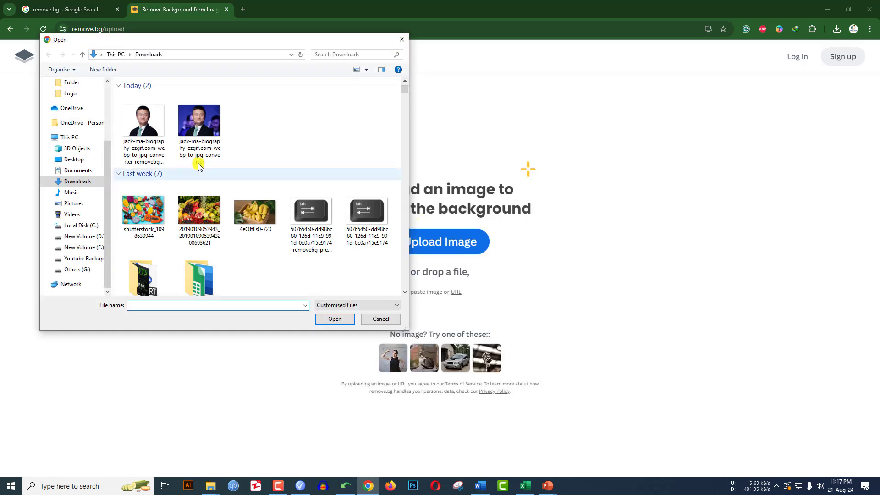
left_click(208, 125)
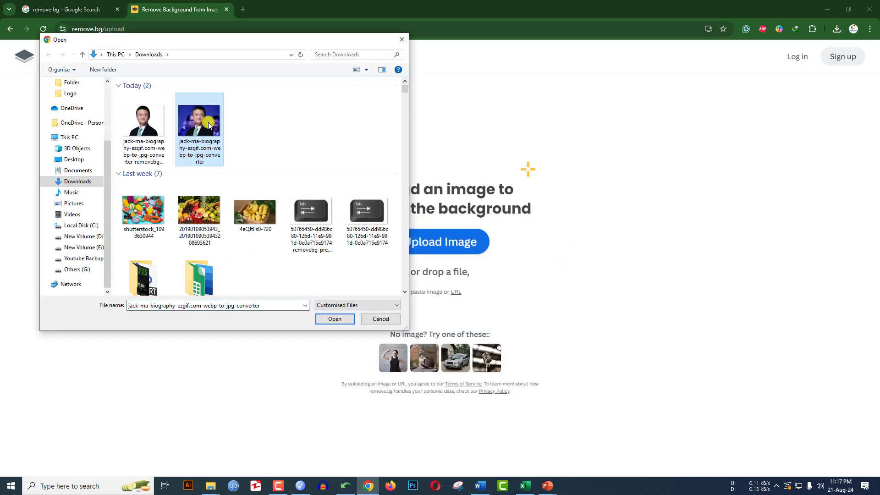
left_click(334, 319)
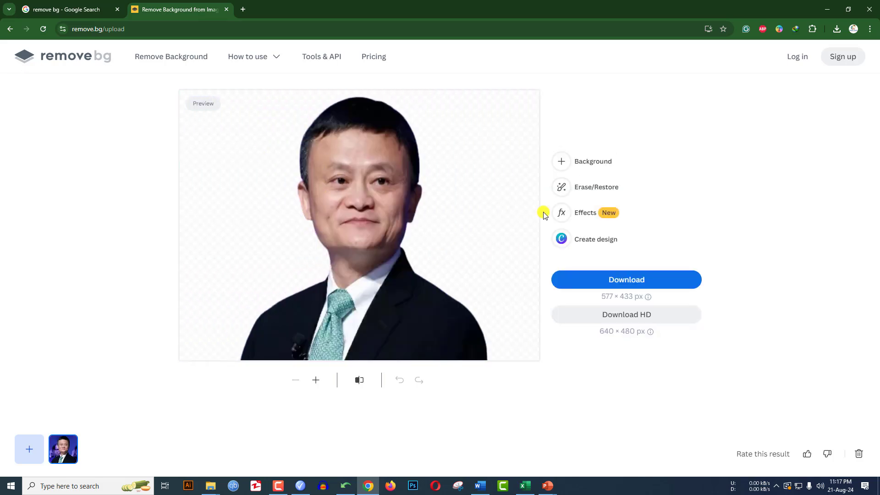
left_click(646, 281)
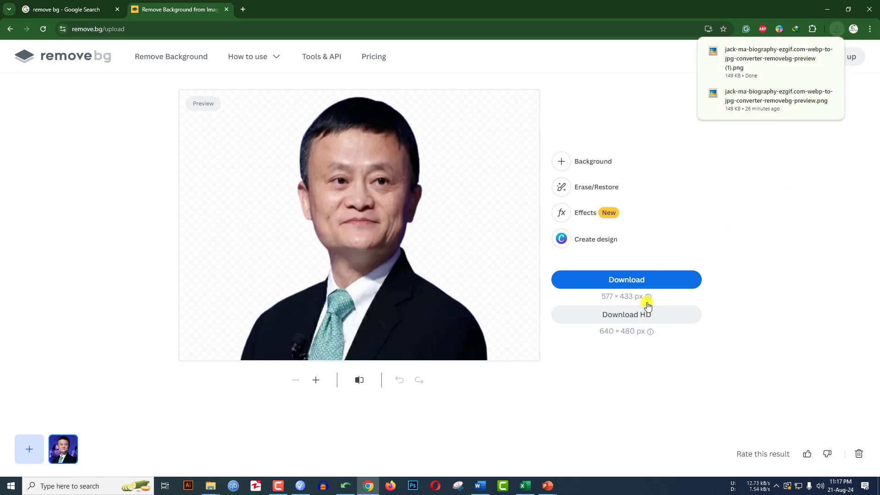
mouse_move(548, 486)
left_click(591, 452)
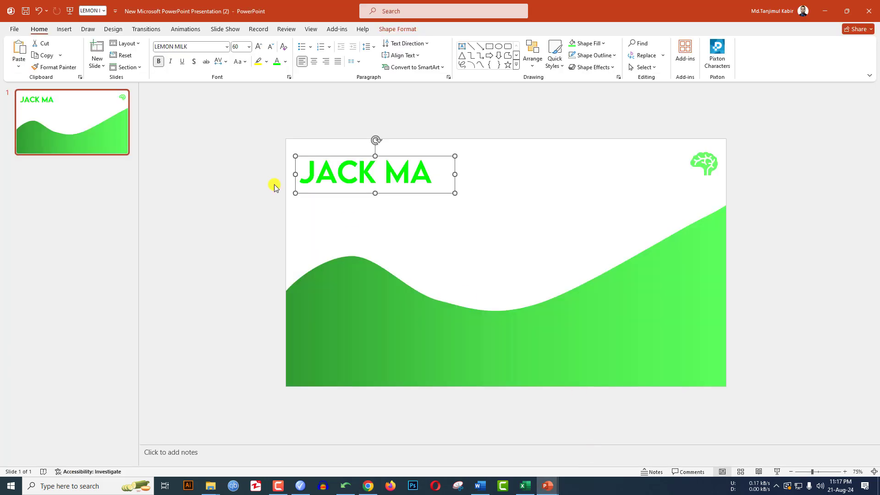
Insert the cut-out Jack Ma picture, enlarge it to 8 inches wide, and move it onto the waves
left_click(64, 29)
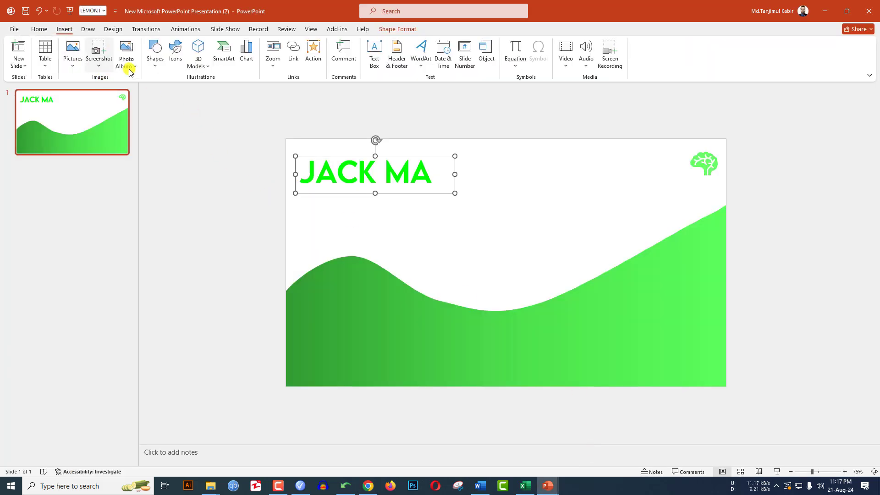
left_click(72, 53)
left_click(96, 94)
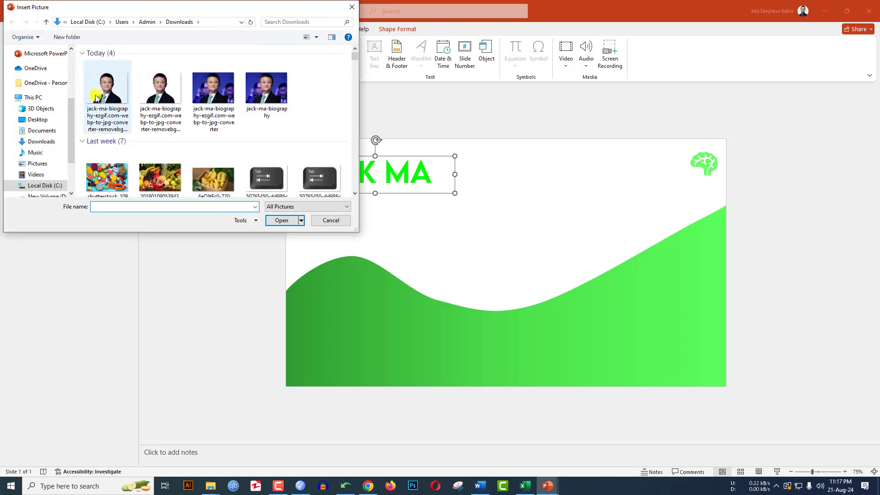
left_click(107, 92)
left_click(283, 221)
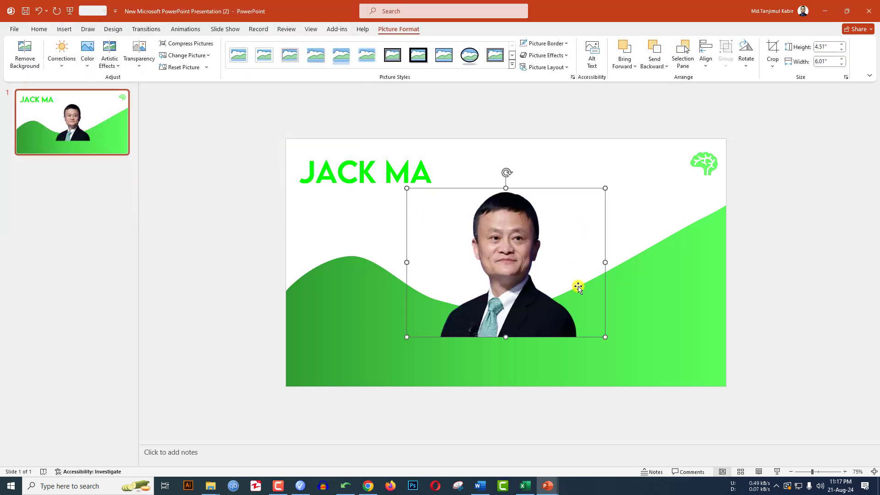
left_click_drag(607, 338, 644, 380)
left_click_drag(554, 266, 507, 233)
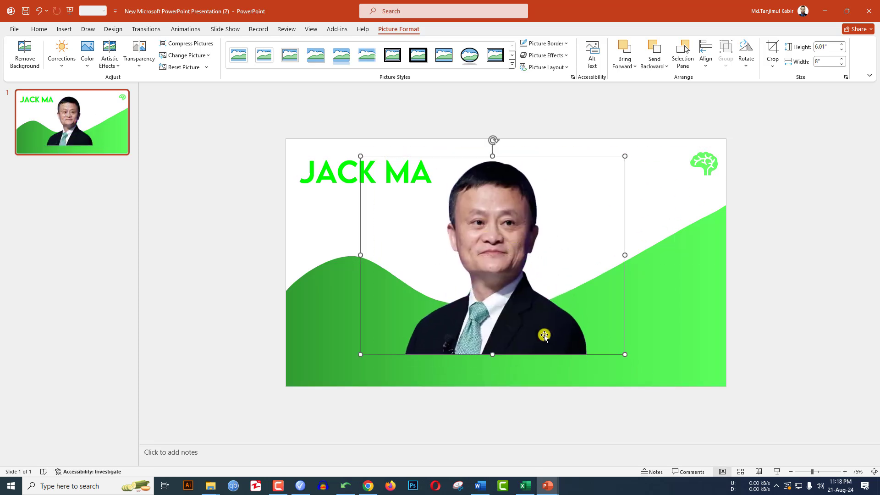
Send the Jack Ma photo to the back, behind the green wave
right_click(544, 335)
left_click(571, 232)
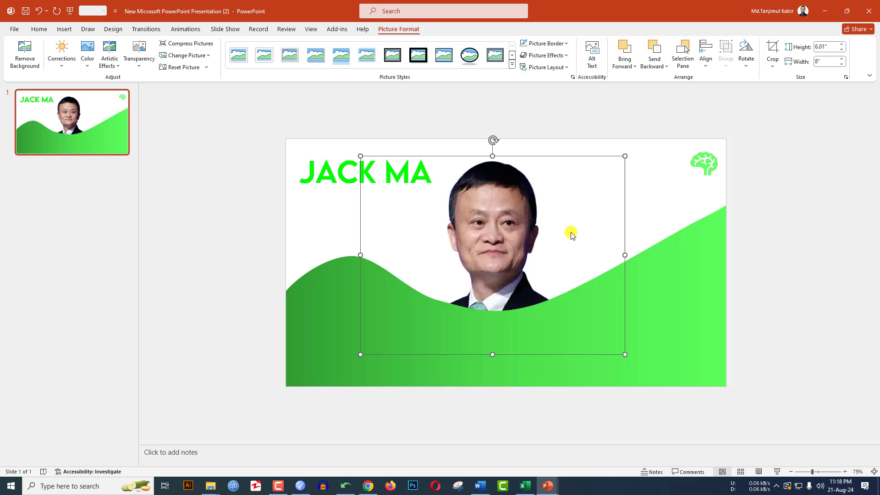
left_click(276, 251)
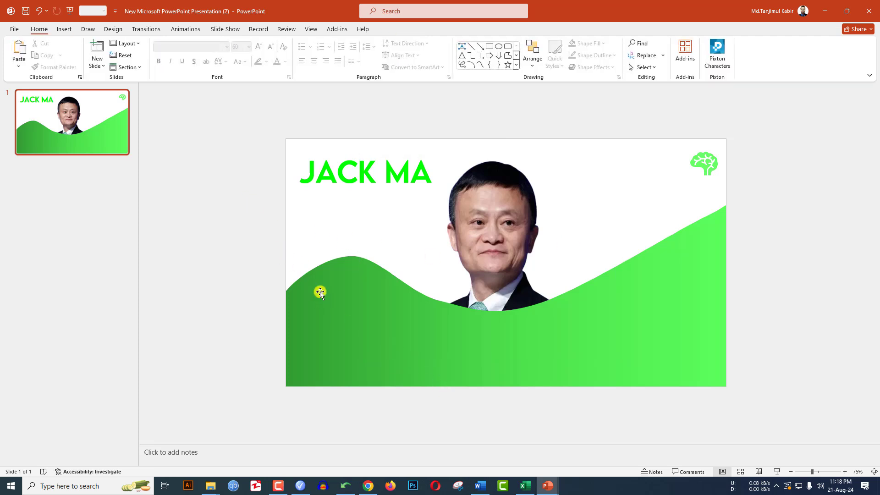
Draw a text box over the lower green wave and paste the Jack Ma quote
left_click(64, 29)
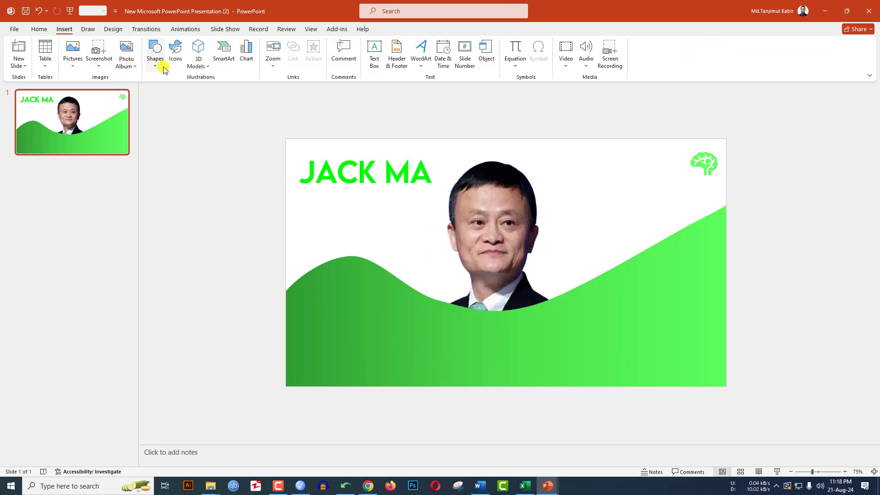
left_click(155, 50)
left_click(153, 89)
left_click_drag(336, 311, 695, 369)
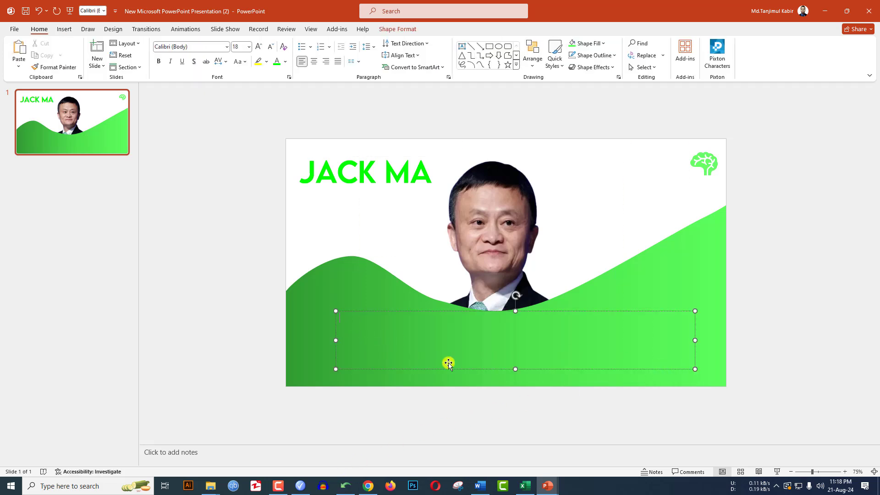
type("\"When we see something is coming, we have to prepare now.\" \"My belief is [that] you have to repair the roof while it is still [sunny].\"")
Centre the quote text and set it in Lora at size 32
key("ctrl+a")
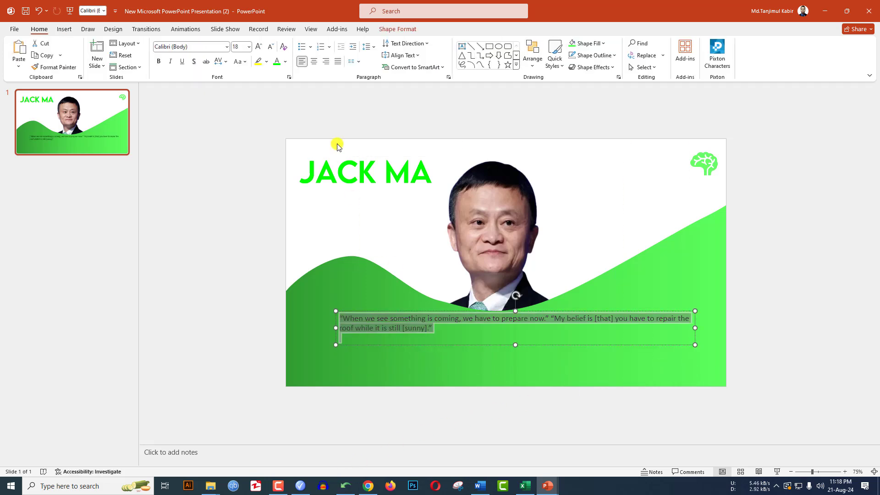
left_click(314, 63)
left_click(205, 48)
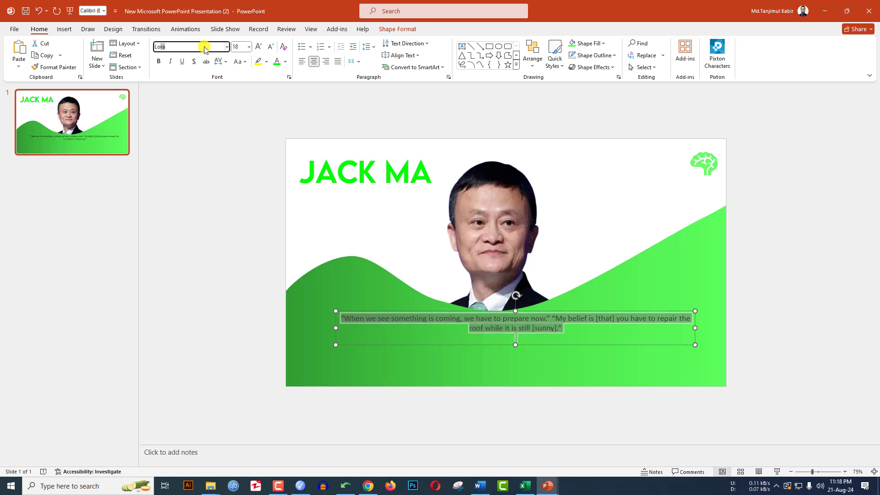
key("Return")
left_click(264, 47)
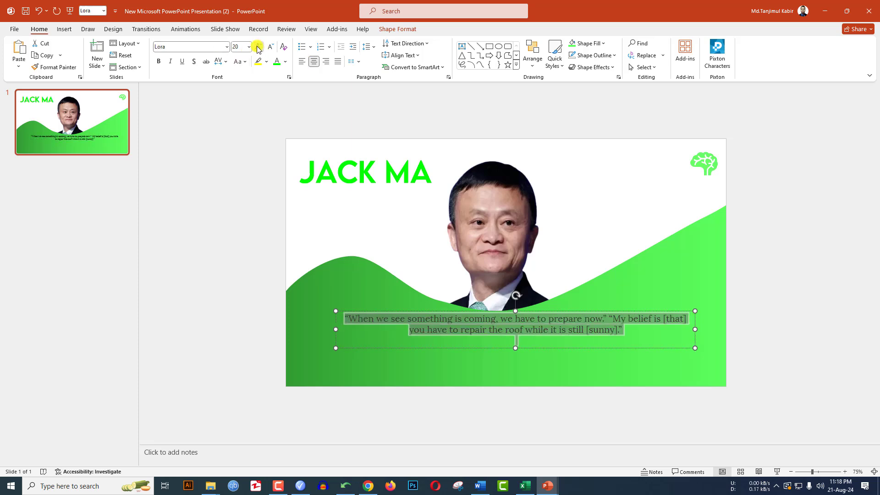
left_click(264, 47)
left_click(264, 47)
left_click(265, 47)
Make the quote white and italic, and move the box slightly lower on the wave
left_click(286, 66)
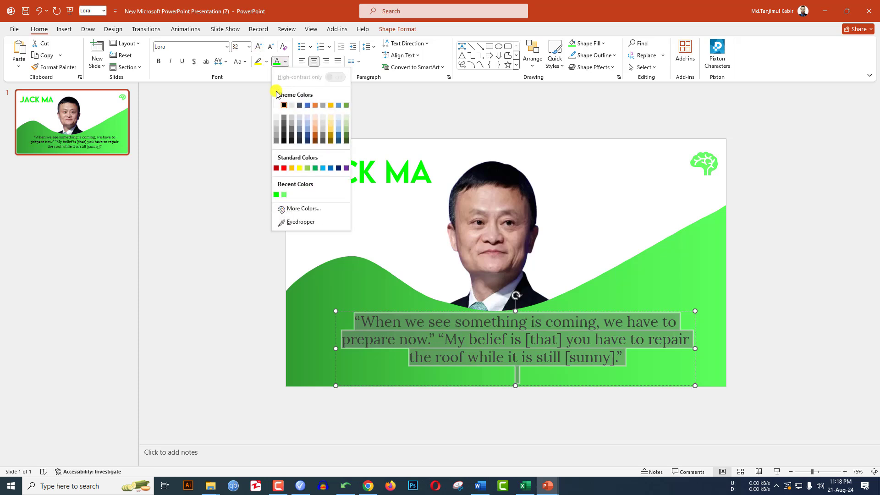
left_click(277, 106)
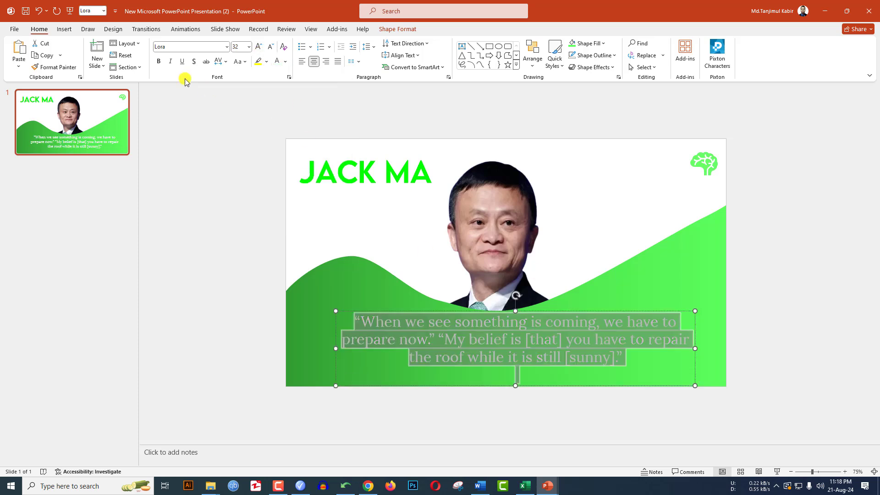
left_click(171, 63)
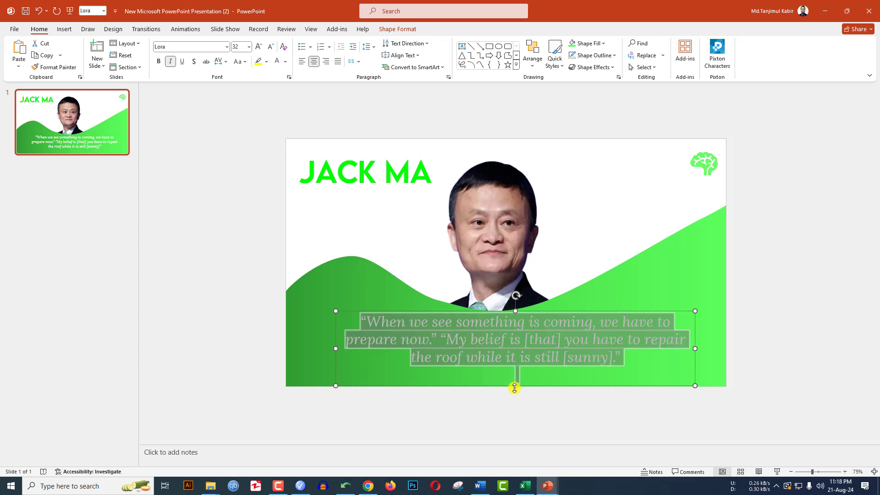
left_click_drag(456, 386, 455, 393)
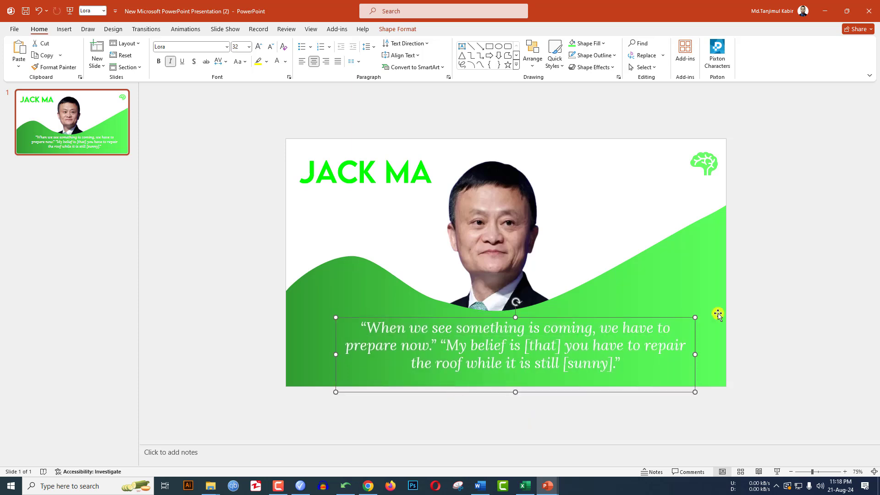
left_click(199, 147)
Duplicate the slide, then move the title, quote and photo off slide 1
right_click(90, 133)
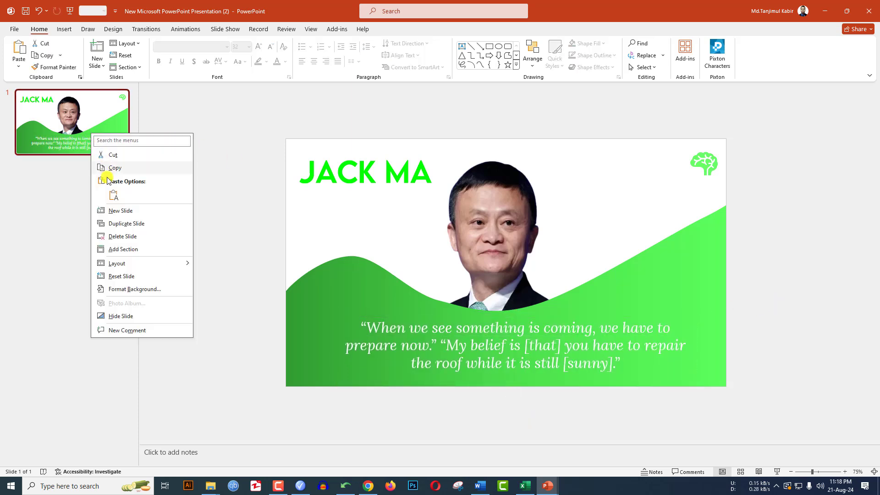
left_click(120, 224)
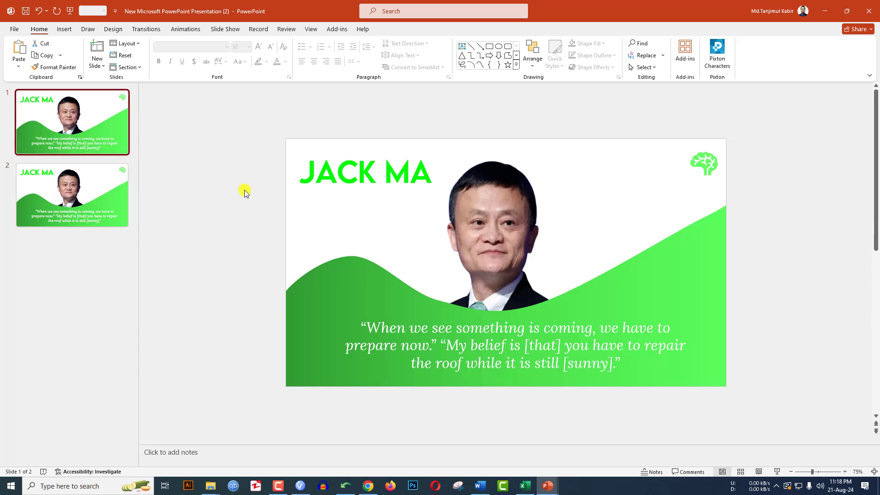
scroll(245, 191, "down", 3)
left_click_drag(311, 131, 482, 243)
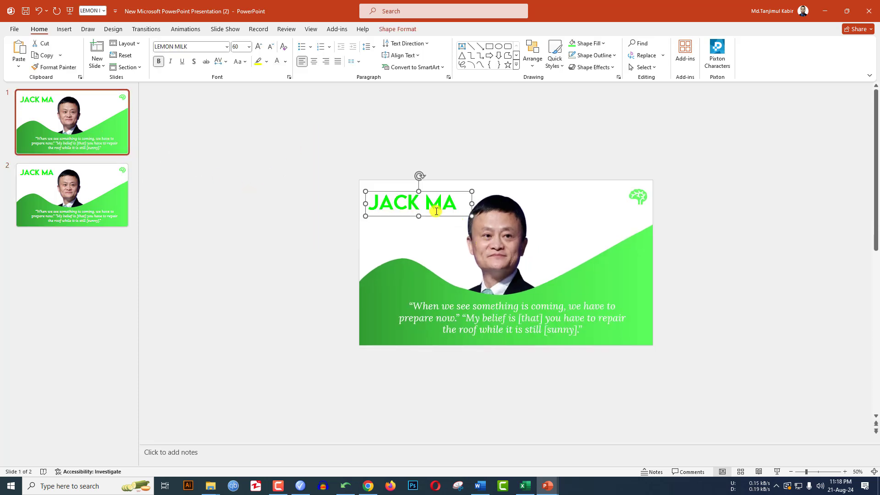
left_click_drag(436, 210, 313, 211)
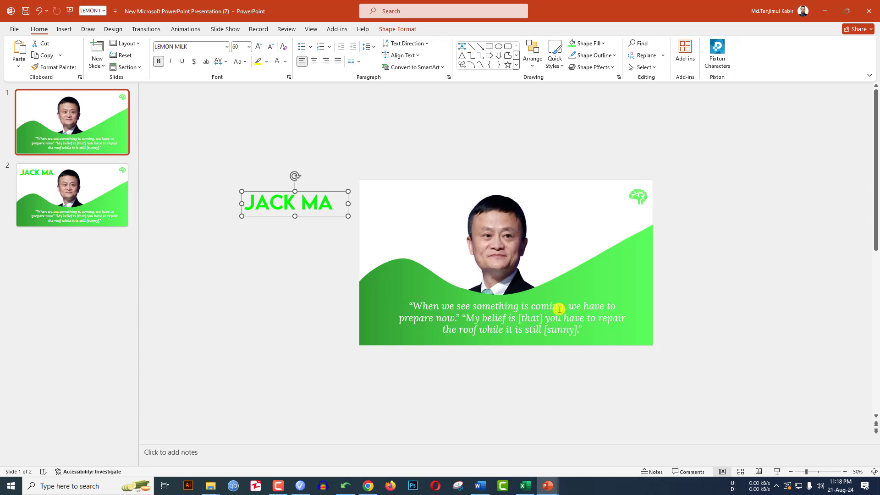
left_click_drag(560, 309, 532, 418)
left_click(501, 240)
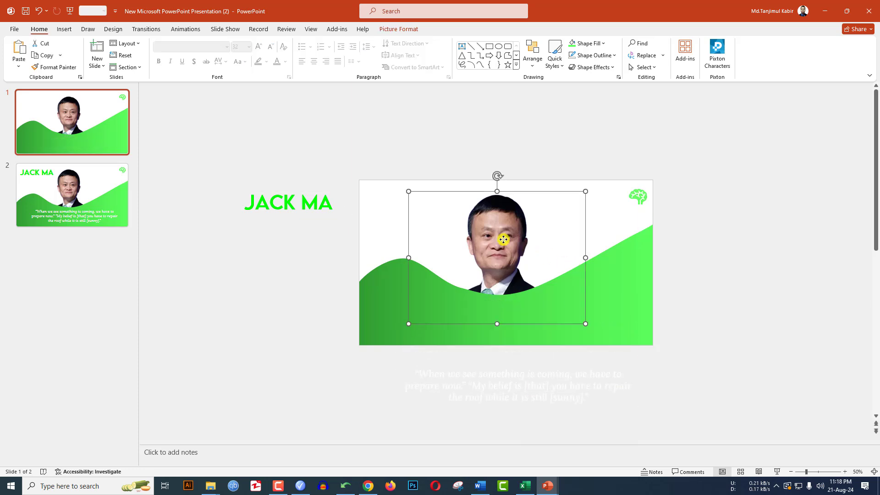
left_click_drag(501, 240, 502, 339)
On slide 2, Ctrl-drag a copy of the JACK MA title to the left of the slide
scroll(404, 255, "down", 1)
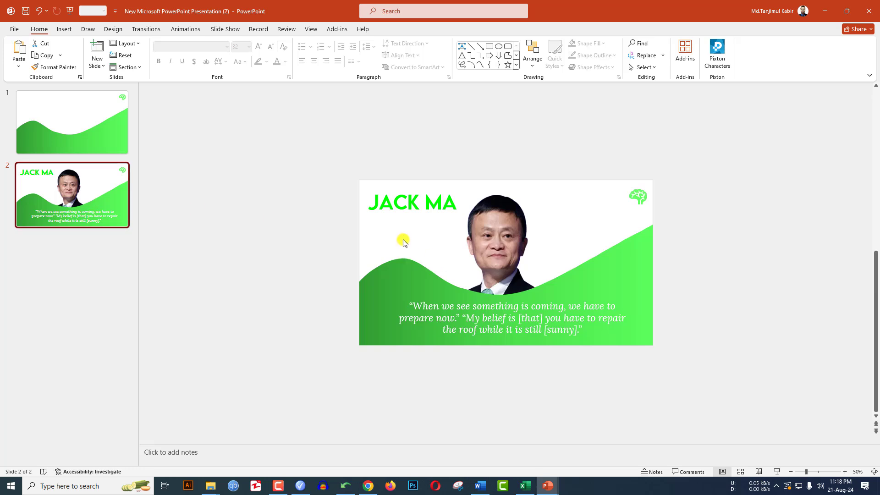
left_click(399, 216)
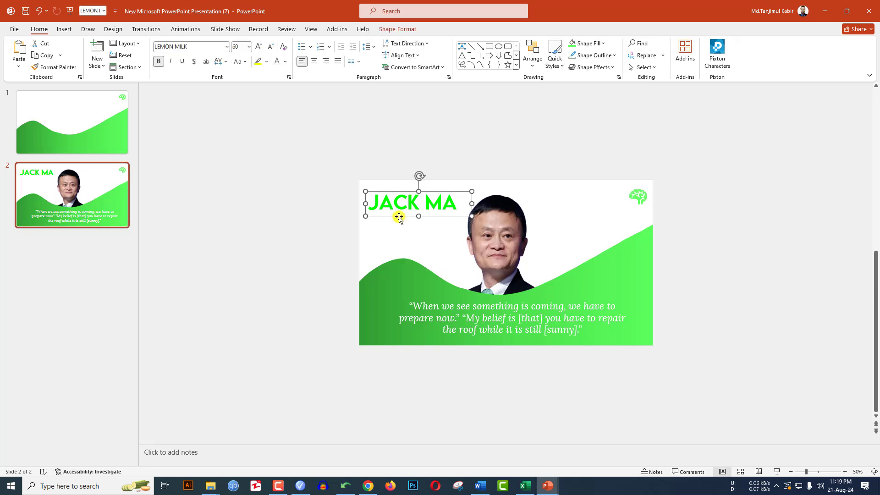
left_click_drag(399, 216, 288, 216)
Retype the copied title as BILL GATES and paste the Bill Gates quote into a copied quote box
triple_click(291, 204)
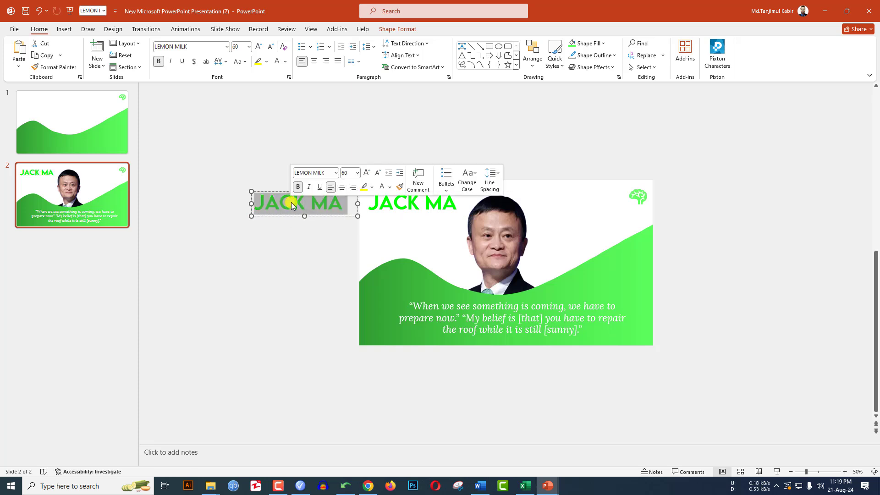
type("BILL GATES")
left_click(492, 349)
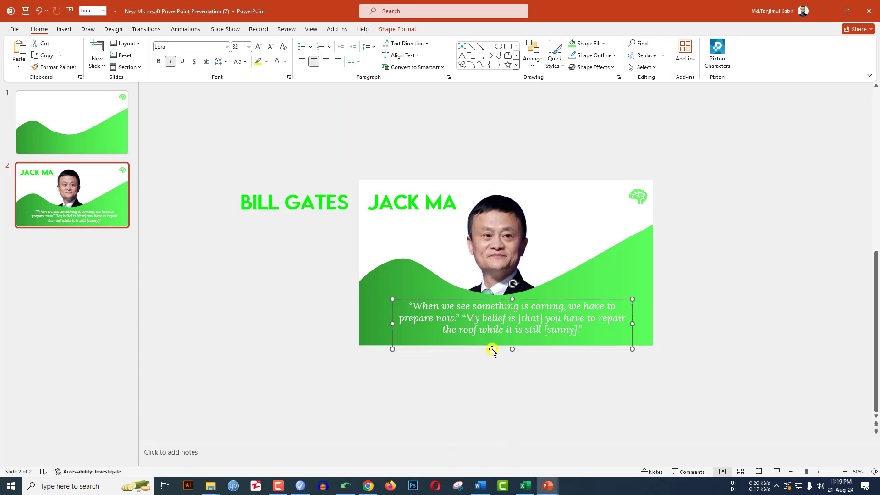
left_click_drag(492, 351, 770, 343)
triple_click(759, 316)
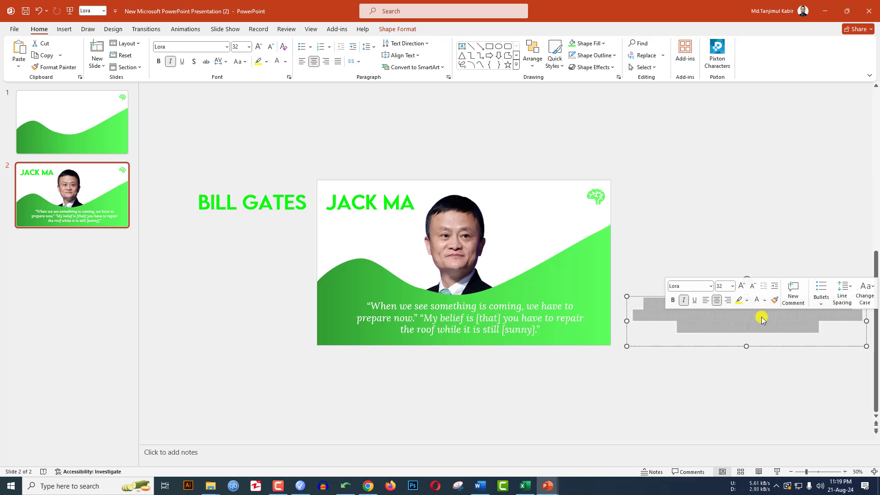
type("The belief that the world is getting worse, that we can't solve extreme poverty and disease, isn't just mistaken. It's harmful.")
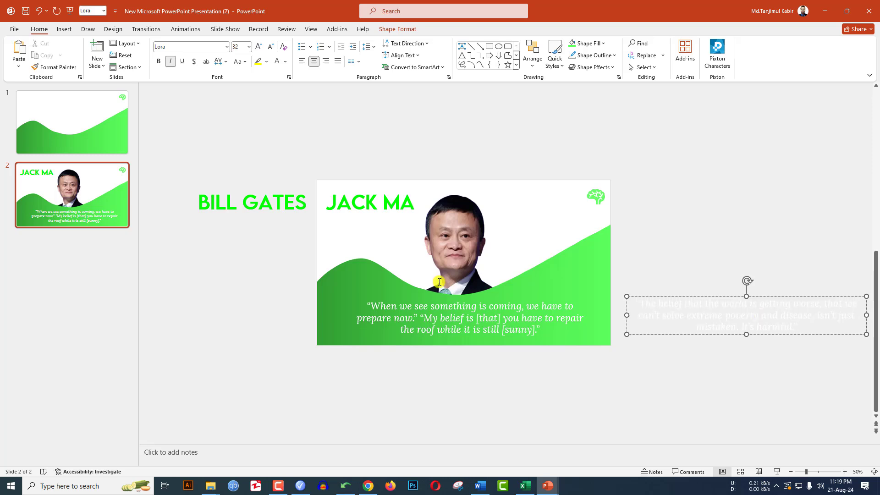
left_click(64, 29)
Insert the background-removed Bill Gates image from Downloads onto slide 2 and enlarge it
left_click(72, 54)
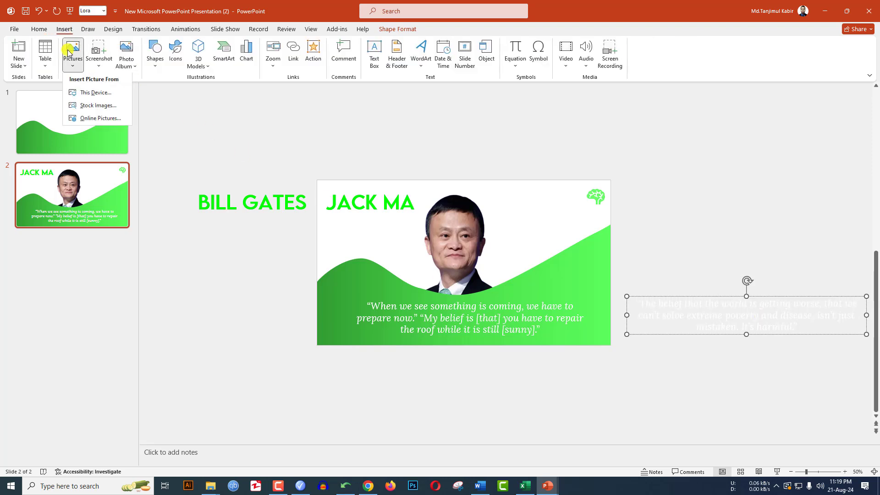
left_click(86, 93)
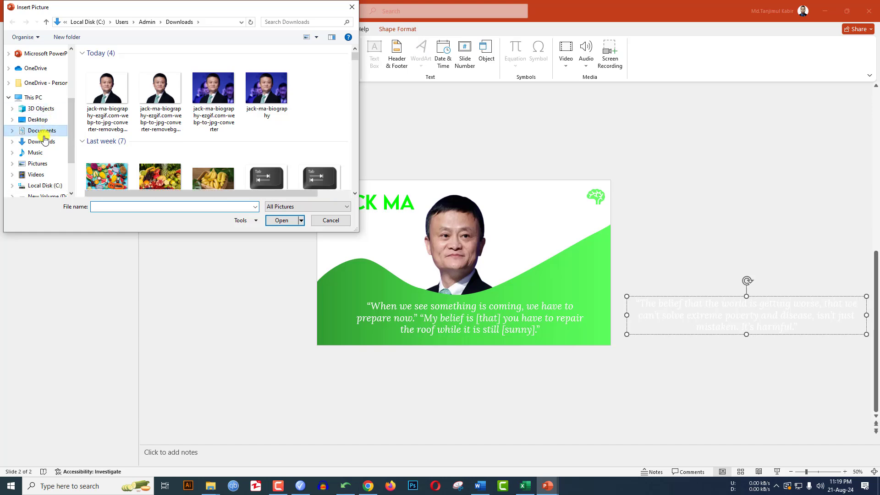
left_click(41, 141)
scroll(180, 128, "down", 10)
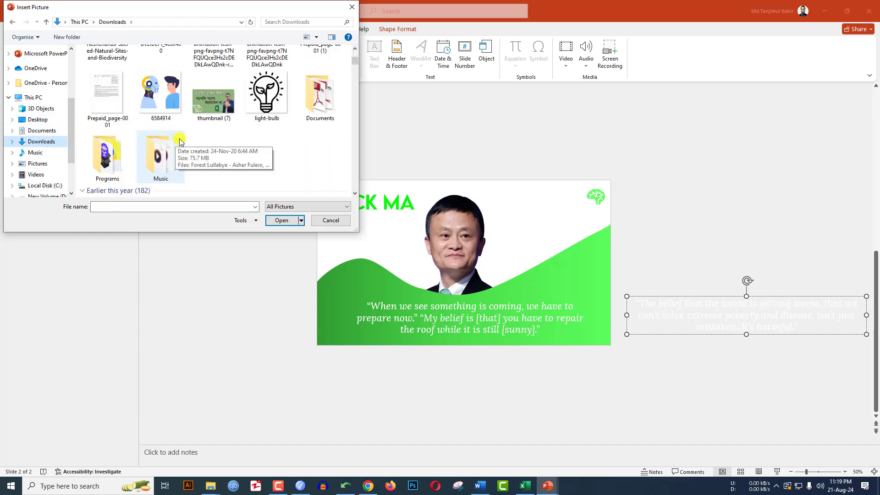
scroll(179, 142, "down", 3)
left_click(107, 154)
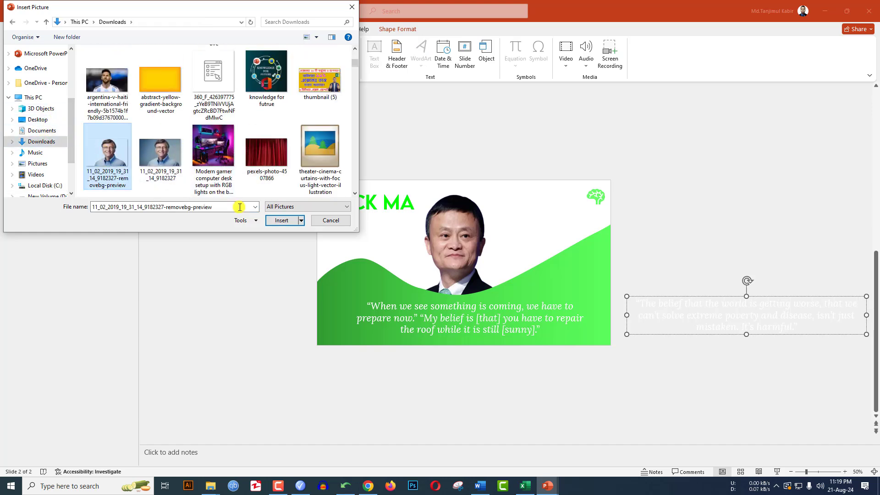
left_click(283, 221)
left_click_drag(539, 312, 507, 317)
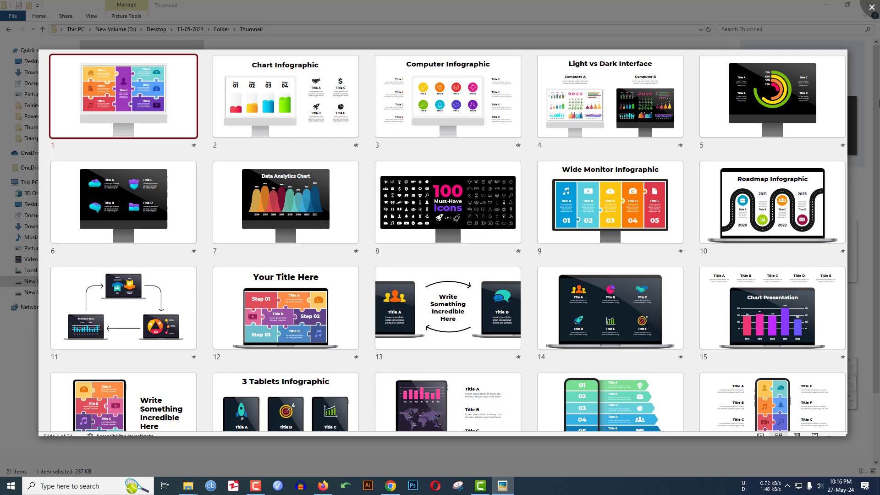
Step through twelve saved template screenshots in Photos, past SWOT, Branding, Sales and Timeline
key("Right")
key("Right")
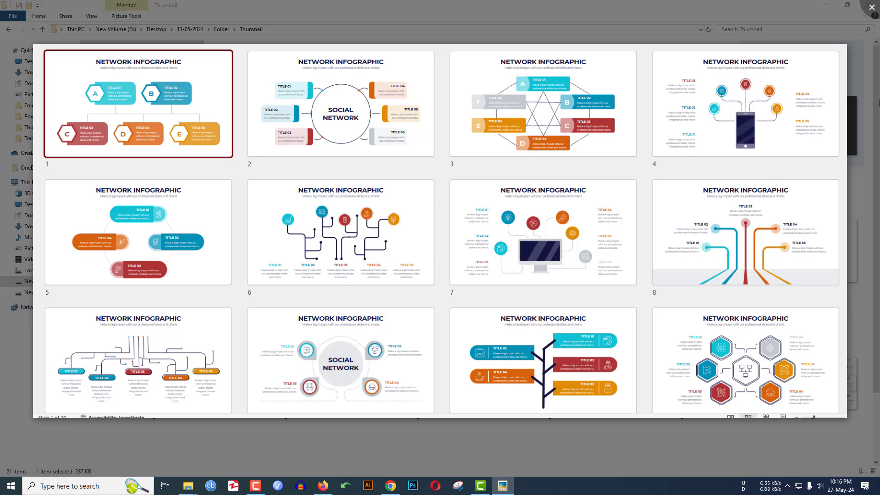
key("Right")
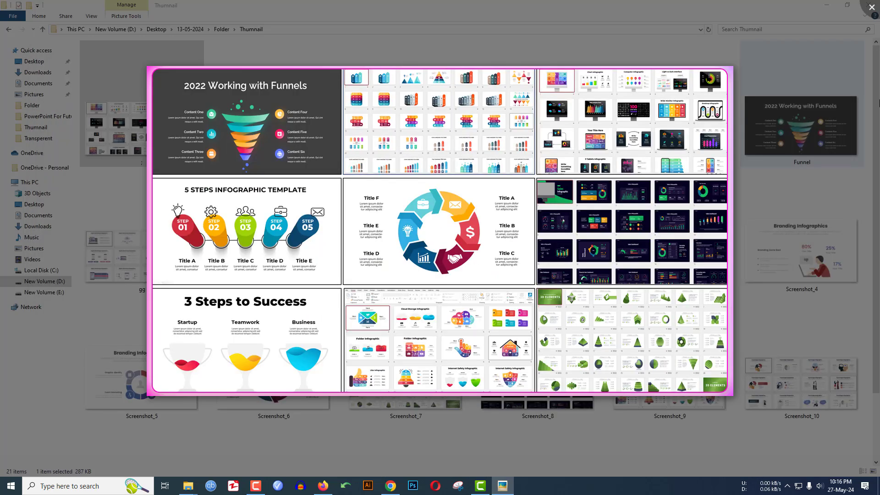
key("Right")
key("Right")
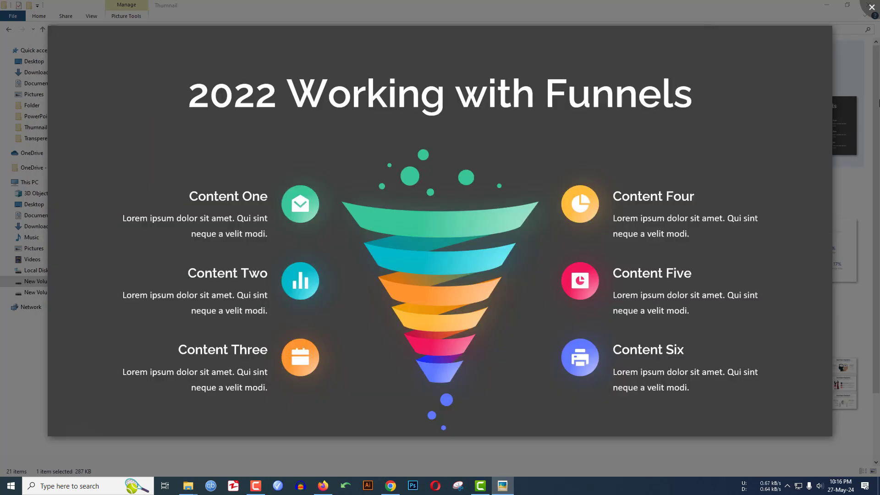
key("Right")
key("Right")
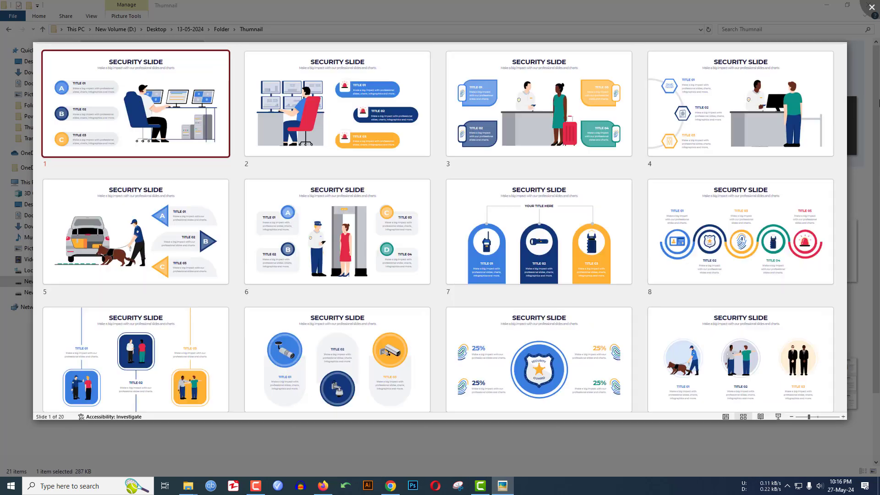
key("Right")
key("Right")
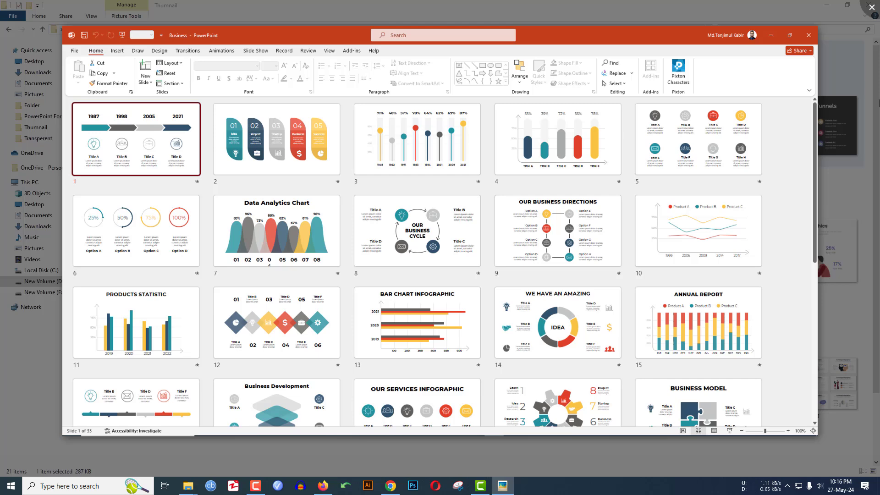
key("Right")
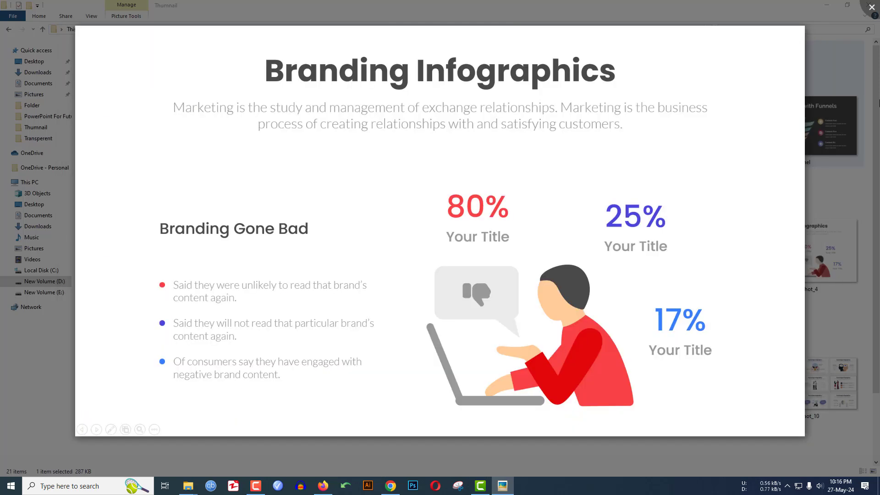
key("Right")
key("Right")
key("Right")
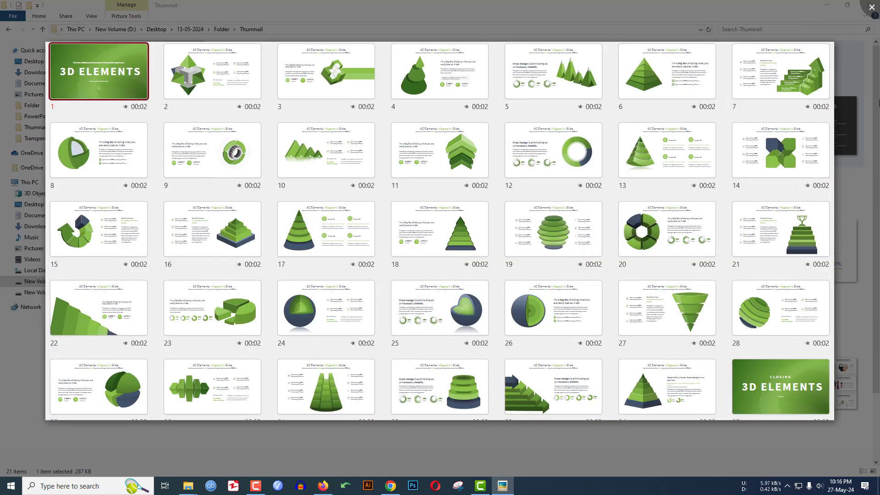
key("Right")
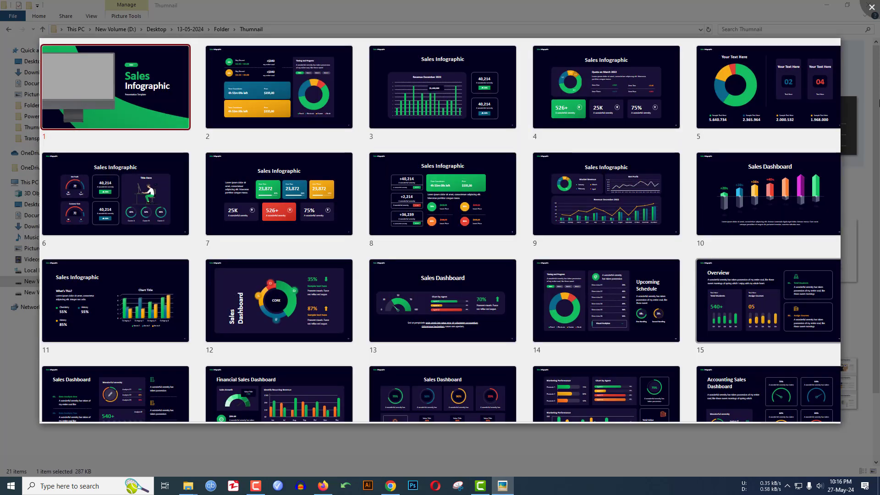
key("Right")
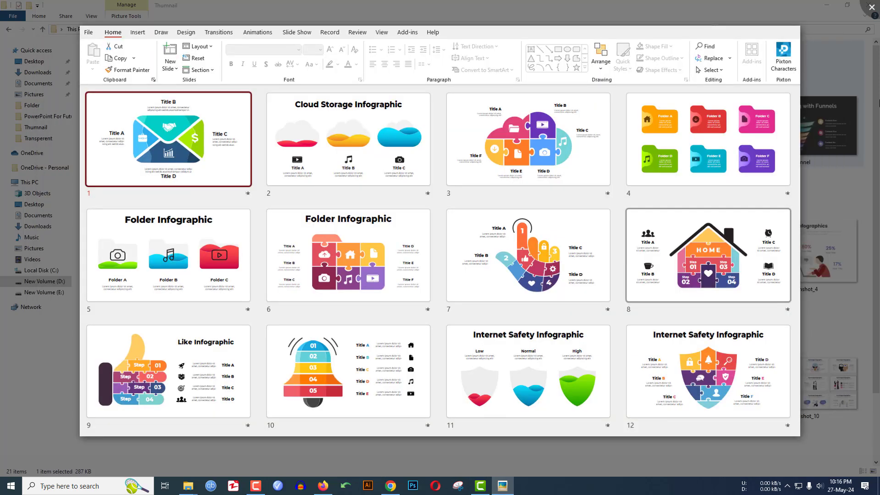
key("Right")
key("Right")
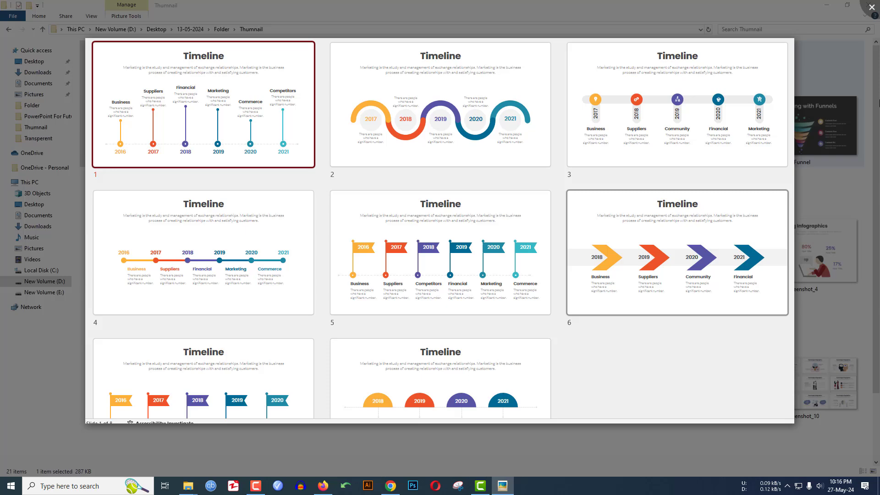
key("Right")
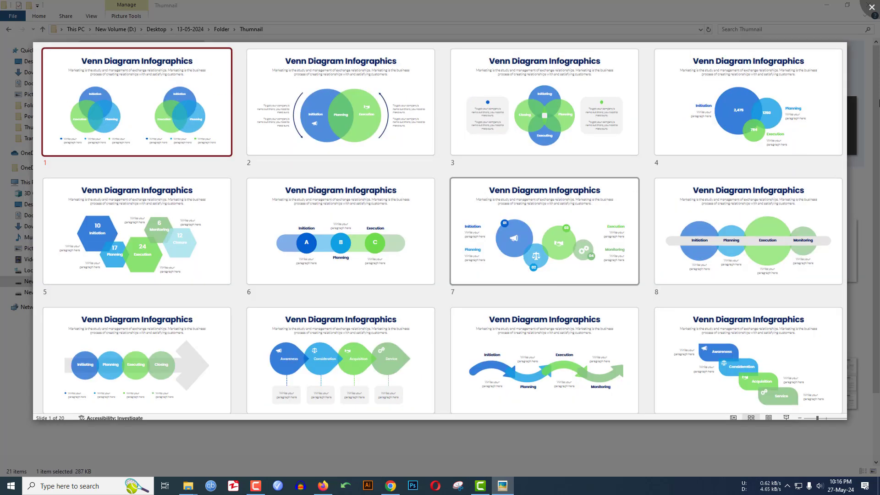
key("Right")
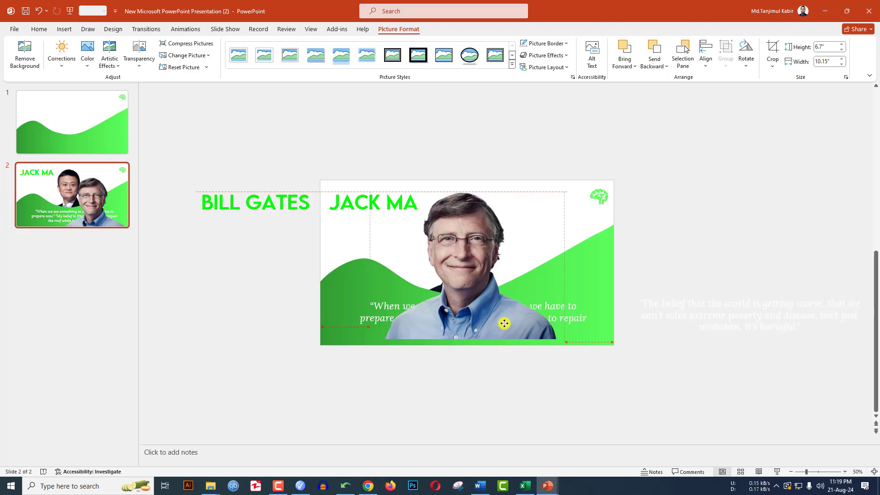
Send the Bill Gates photo to the back, behind the Jack Ma photo
left_click(468, 260)
right_click(504, 324)
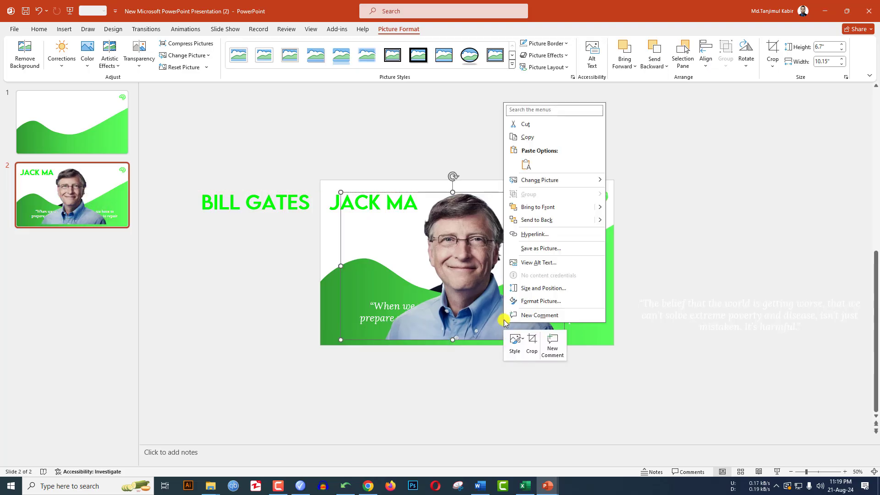
left_click(534, 220)
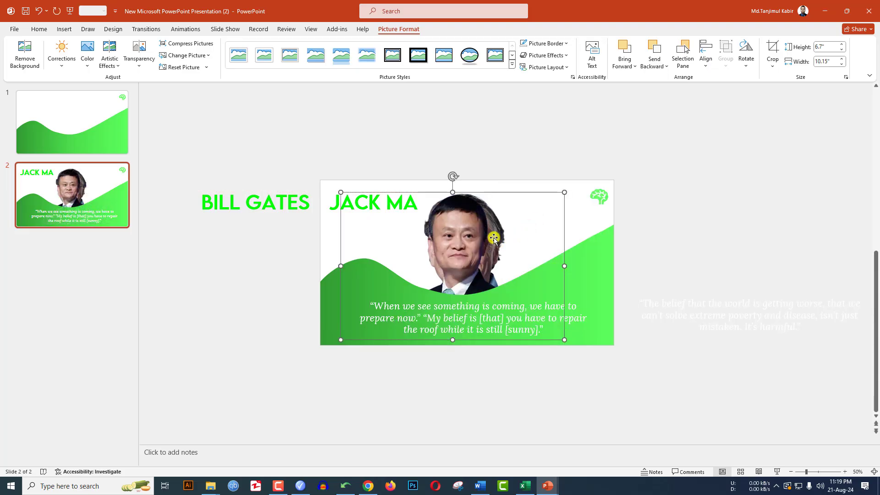
left_click(478, 243)
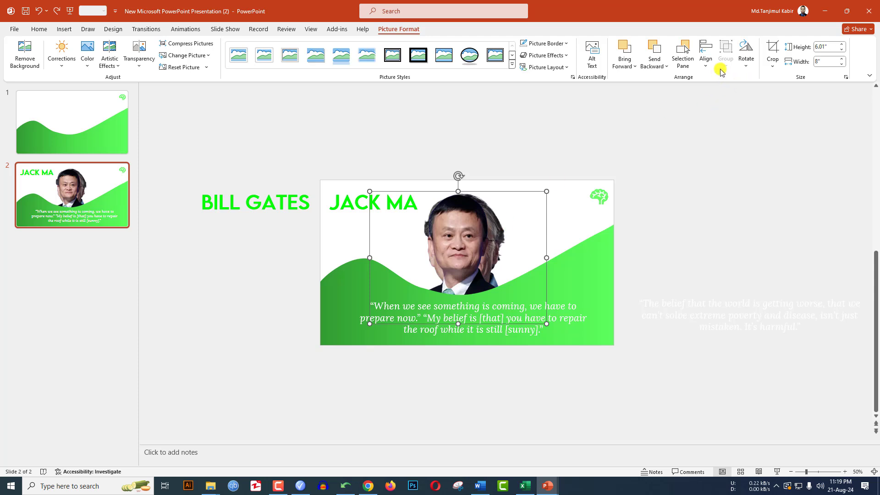
Select Picture 4 in the Selection Pane and nudge it down below slide 2
left_click(683, 59)
left_click(789, 198)
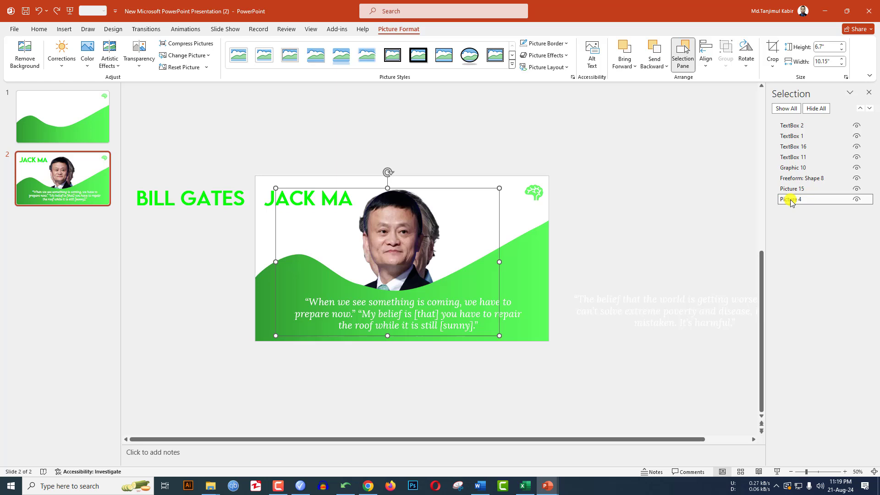
key("Down")
key("Down")
key("Down")
key("Down")
key("Down")
key("Down")
key("Down")
key("Down")
key("Down")
key("Down")
key("Down")
key("Down")
key("Down")
key("Down")
key("Down")
key("Down")
key("Down")
key("Down")
key("Down")
key("Down")
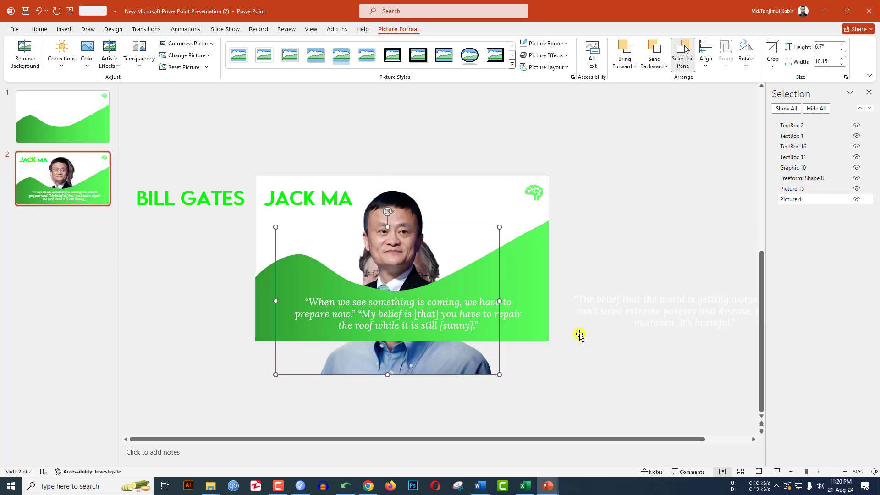
key("Down")
key("Down")
key("Down")
key("Down")
key("Down")
key("Down")
key("Down")
key("Down")
key("Down")
key("Down")
key("Down")
key("Down")
key("Down")
key("Down")
key("Down")
key("Down")
key("Down")
key("Down")
key("Down")
key("Down")
Duplicate slide 2 as a new slide 3
left_click(108, 218)
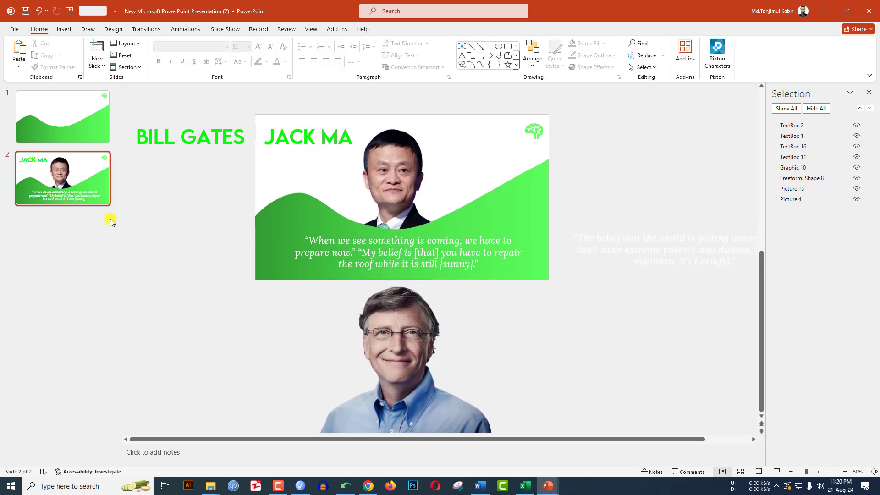
right_click(90, 188)
left_click(125, 275)
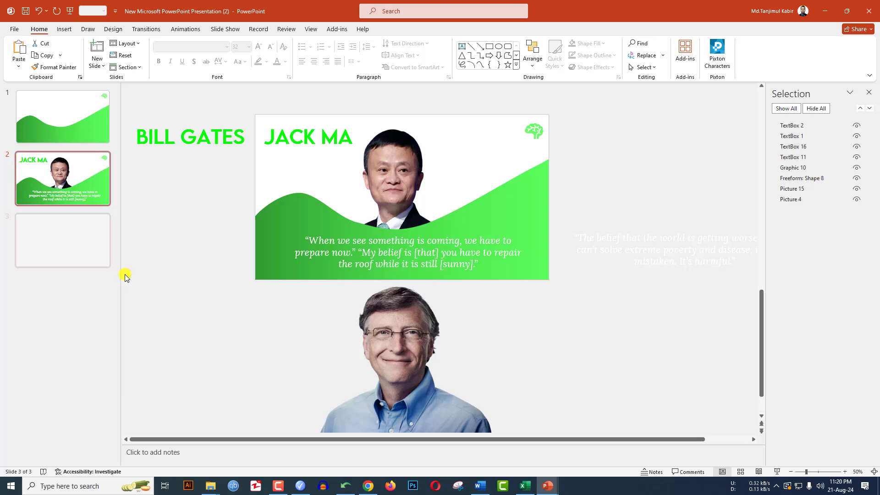
On slide 3, move the JACK MA title and quote off and place the Bill Gates quote
left_click(295, 137)
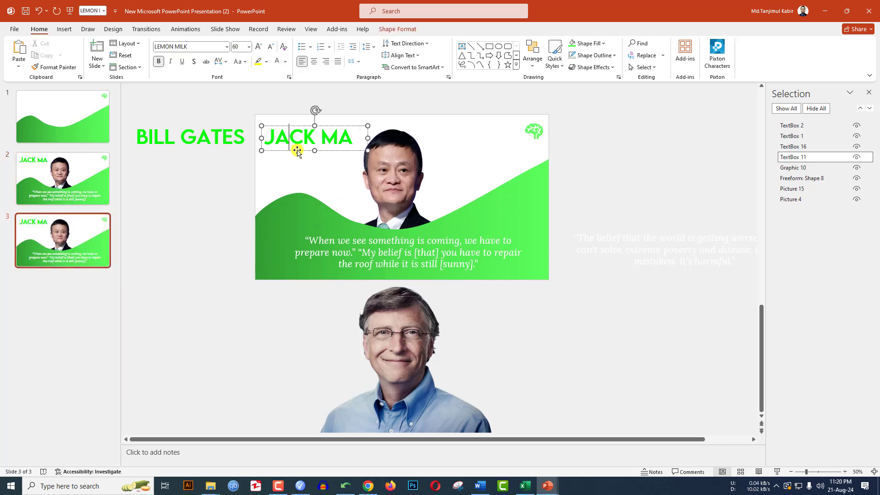
left_click_drag(294, 147, 143, 148)
left_click_drag(223, 149, 350, 150)
left_click(399, 288)
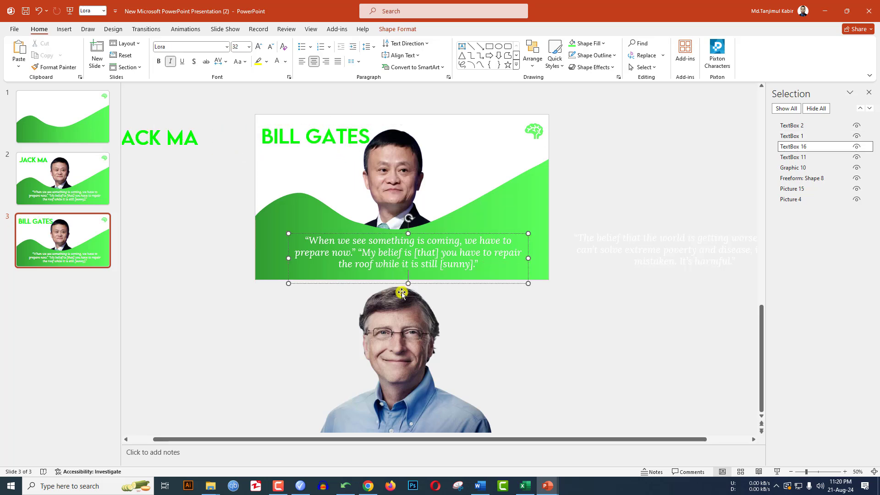
left_click_drag(393, 289, 395, 380)
left_click(593, 250)
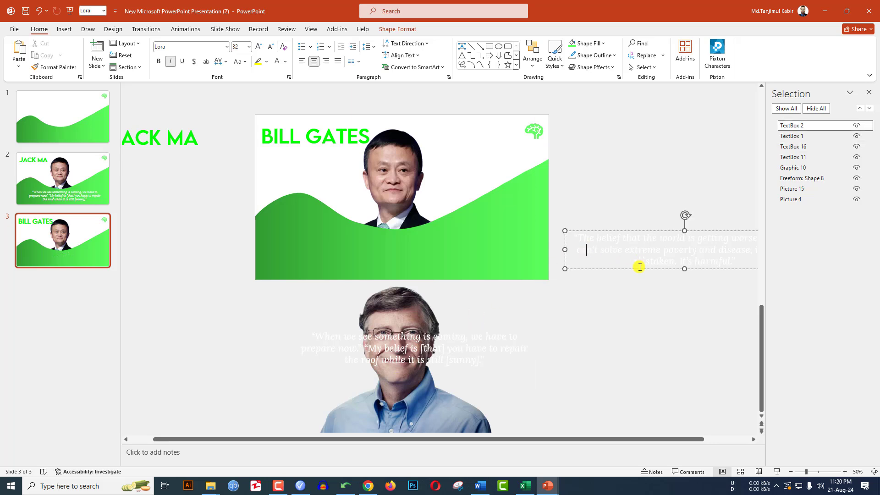
left_click_drag(639, 267, 358, 270)
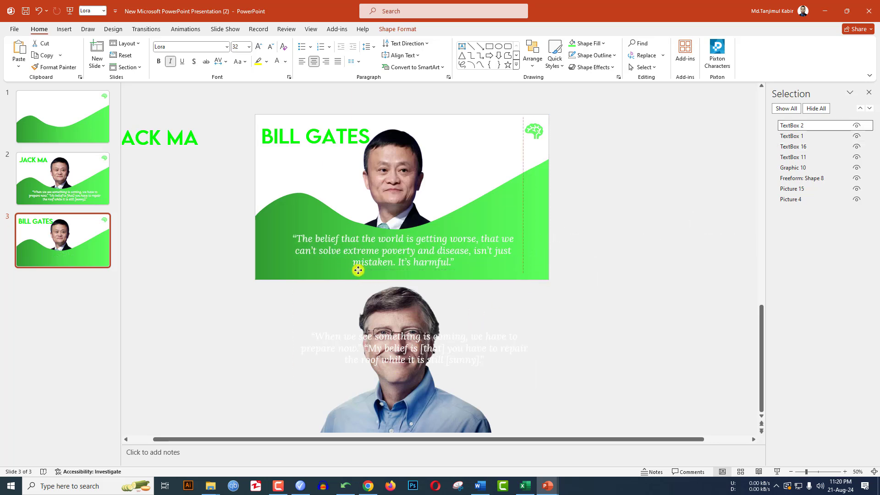
Move the Jack Ma photo below the slide and bring the Bill Gates photo up onto it
left_click(419, 197)
left_click_drag(419, 197, 429, 331)
left_click_drag(510, 434, 506, 275)
left_click(632, 243)
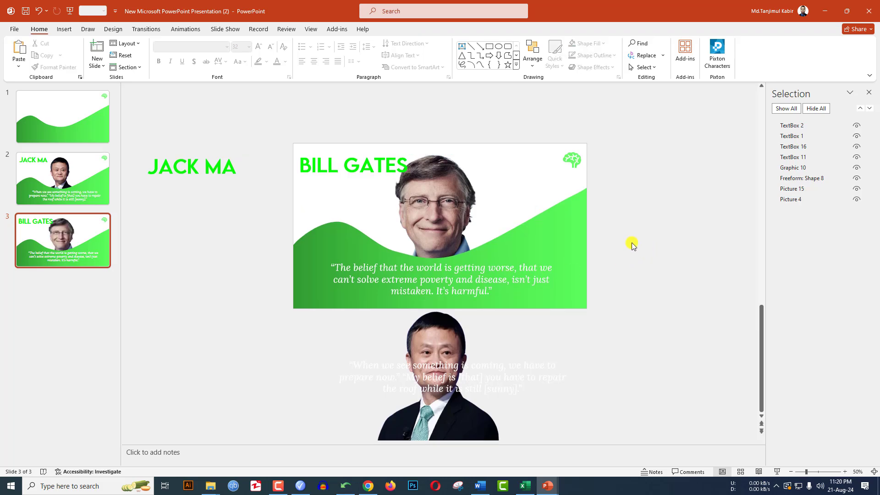
Select slides 1, 2 and 3 together
left_click(107, 117)
left_click(92, 173, "shift")
left_click(96, 235, "shift")
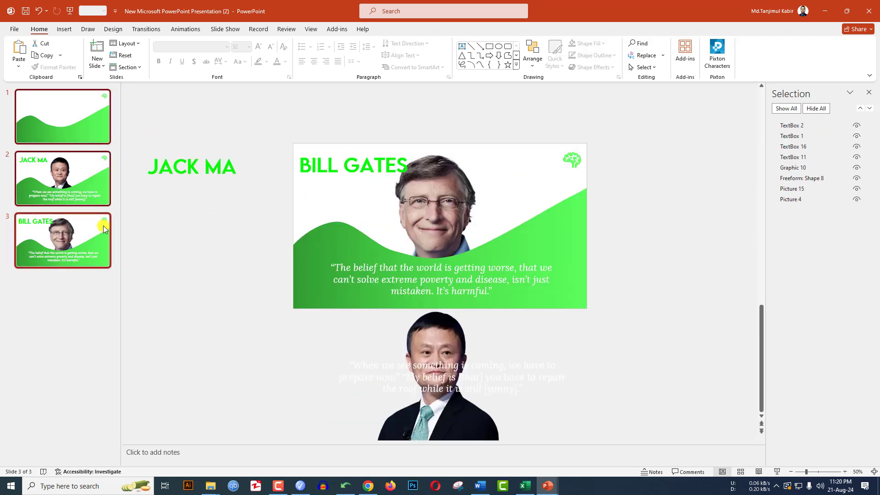